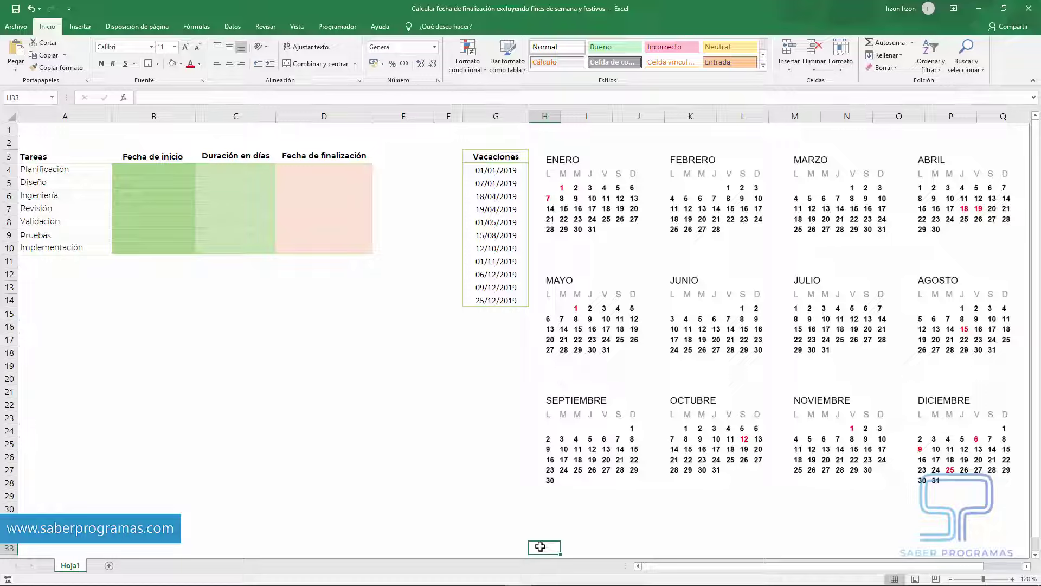
- Enter start date 10/04 in B4 and duration 8 in C4 for Planificación
{"action": "key", "text": "Up"}
{"action": "key", "text": "Up"}
{"action": "key", "text": "Up"}
{"action": "key", "text": "Left"}
{"action": "key", "text": "Left"}
{"action": "key", "text": "Left"}
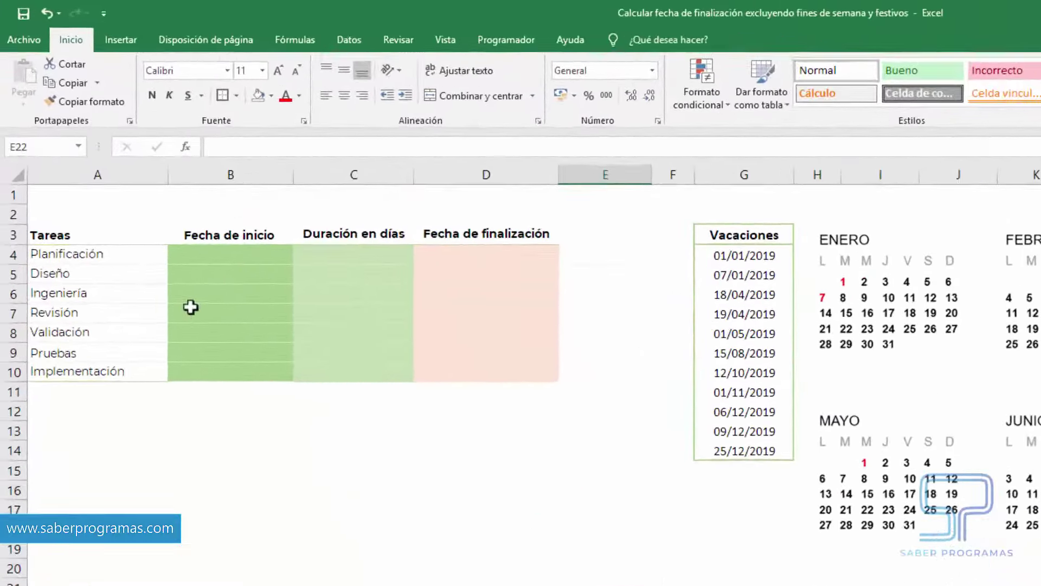
{"action": "left_click", "coordinate": [158, 174]}
{"action": "type", "text": "1"}
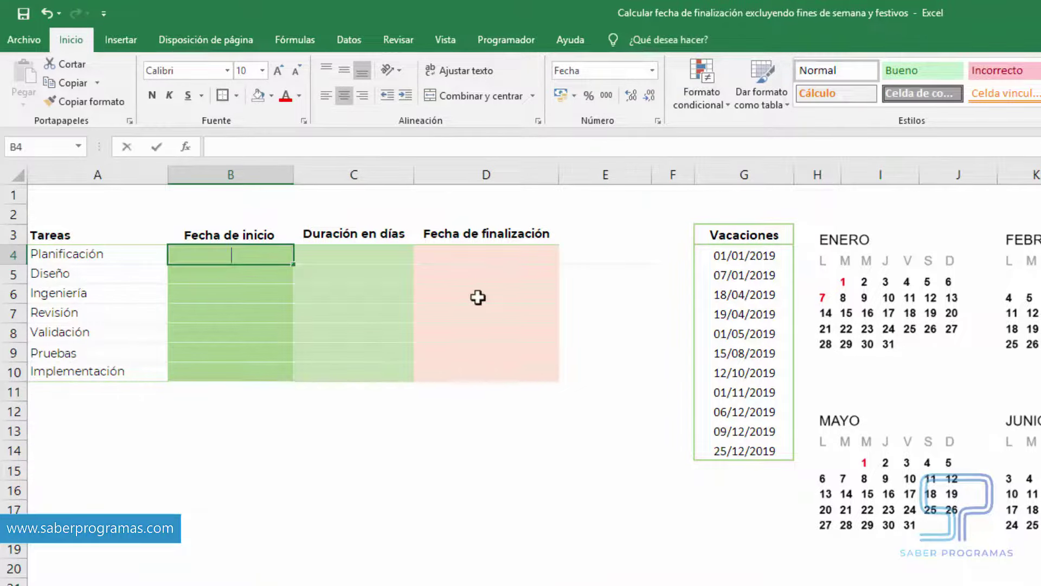
{"action": "type", "text": "0/04"}
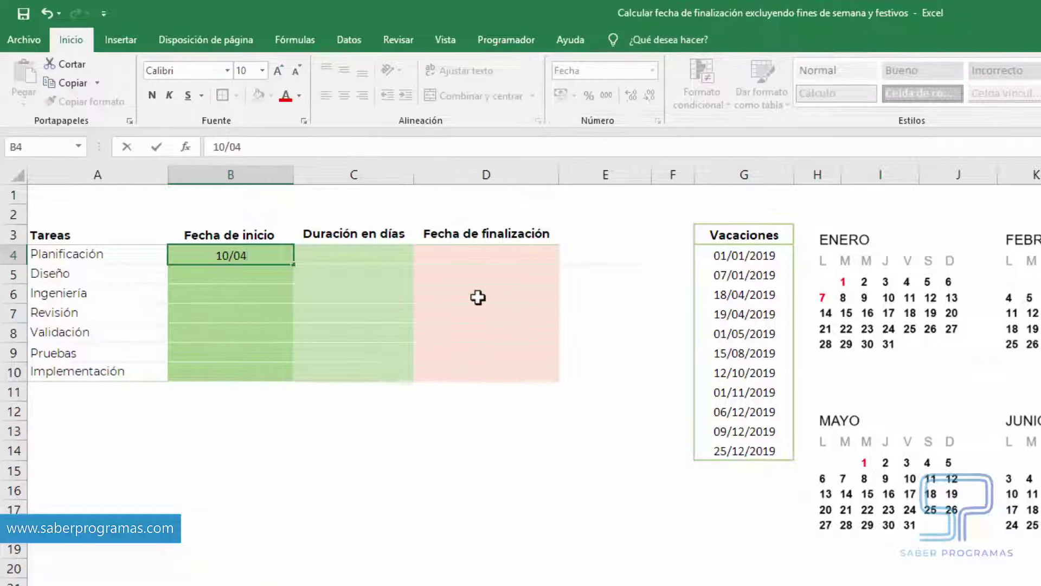
{"action": "key", "text": "Tab"}
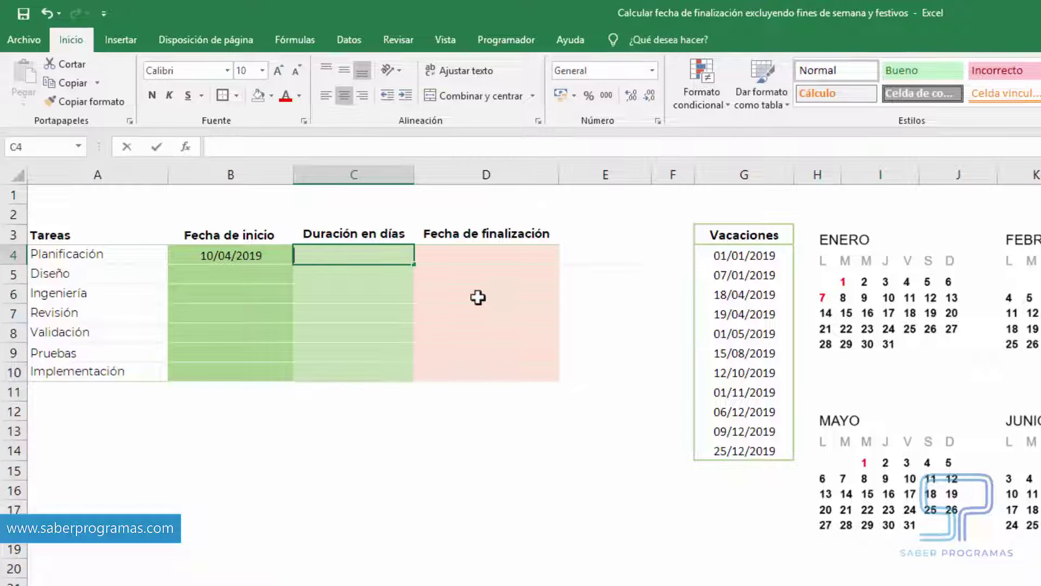
{"action": "type", "text": "8"}
{"action": "key", "text": "Return"}
{"action": "left_click", "coordinate": [477, 260]}
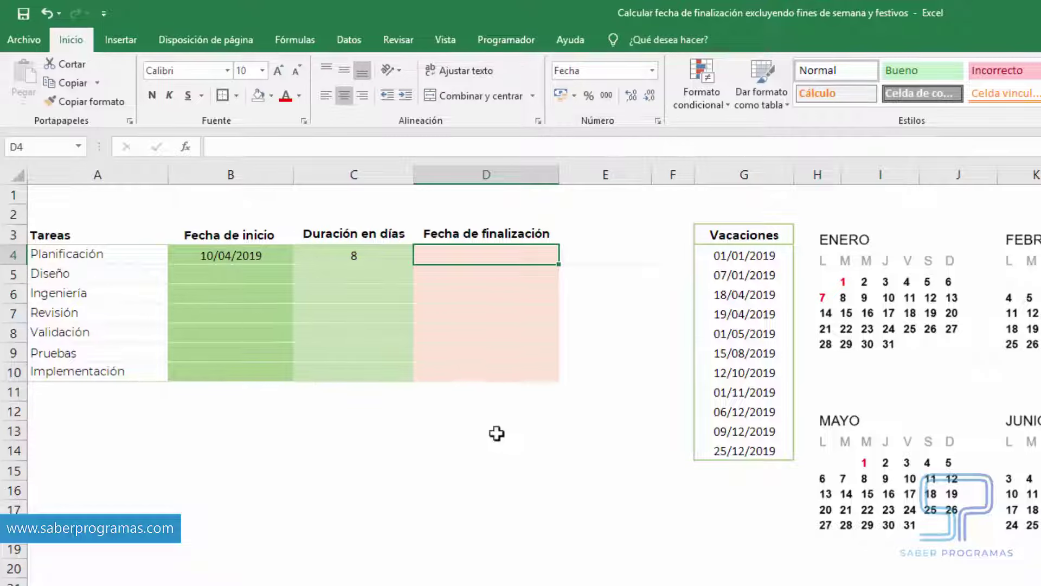
- Build =DIA.LAB(B4;C4;$G$4:$G$14) in D4, with the holiday list as an absolute range
{"action": "type", "text": "="}
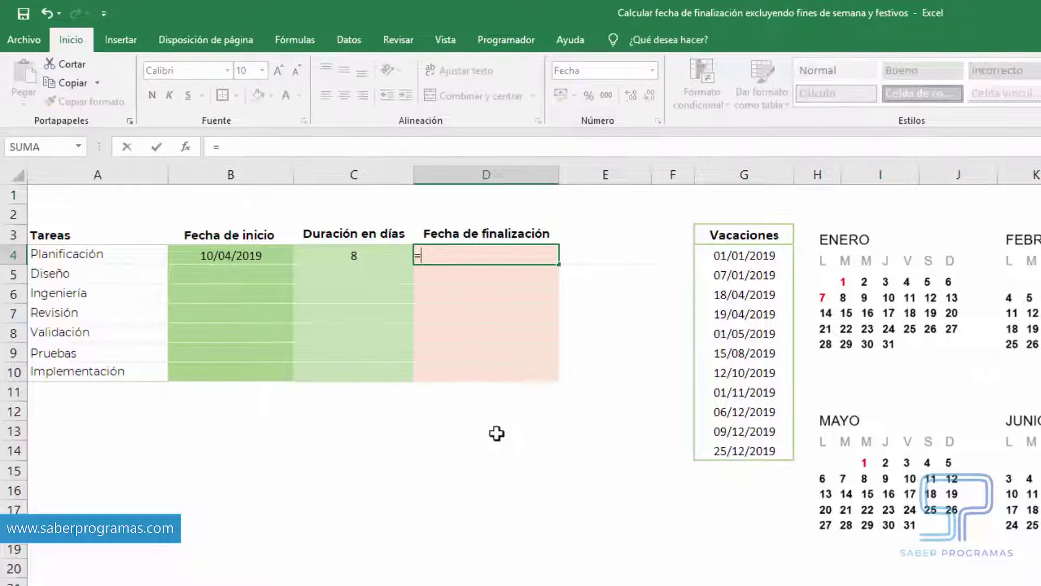
{"action": "type", "text": "dia"}
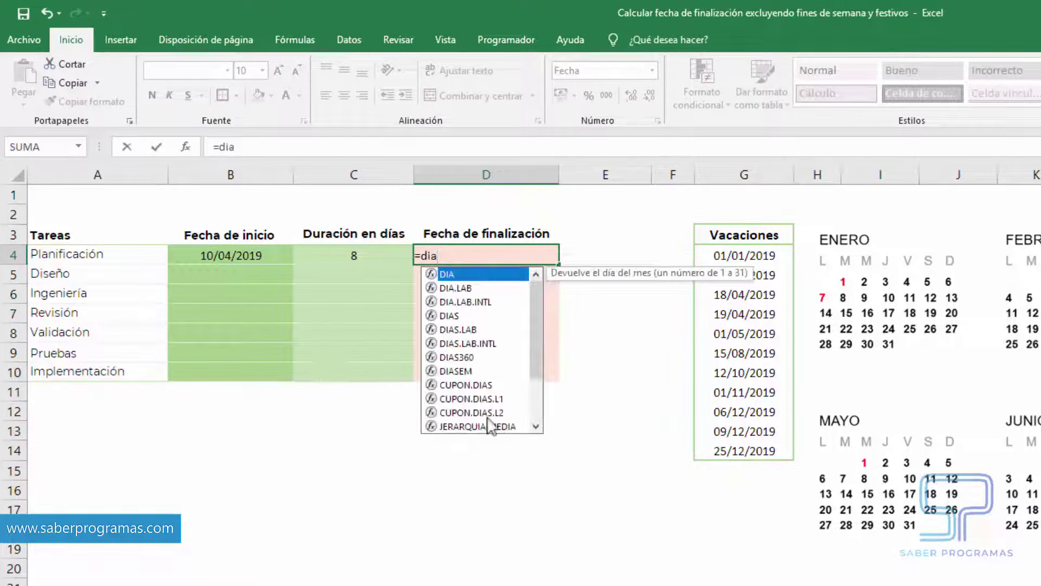
{"action": "left_click", "coordinate": [456, 291]}
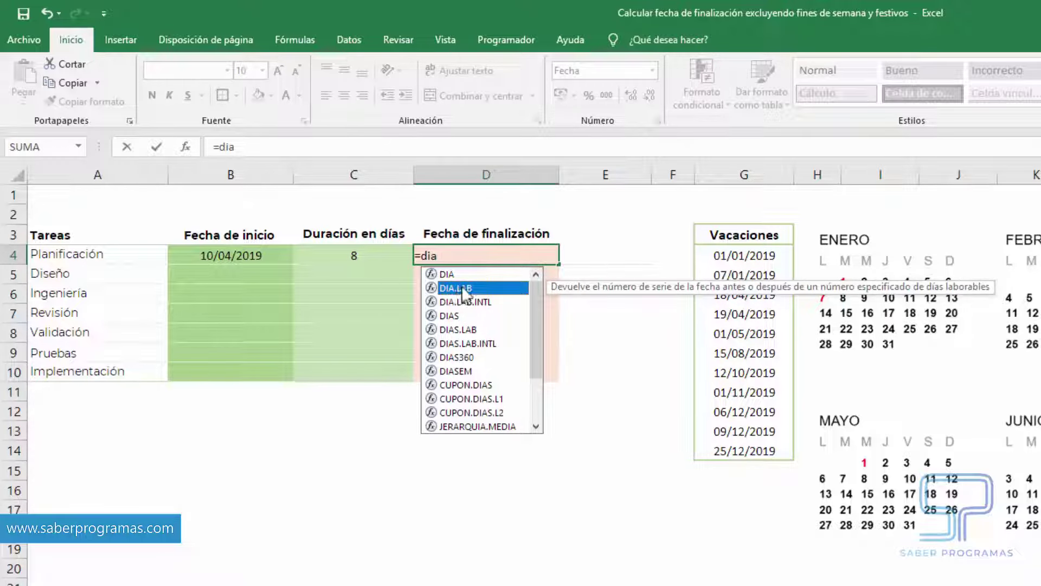
{"action": "double_click", "coordinate": [466, 288]}
{"action": "left_click", "coordinate": [461, 293]}
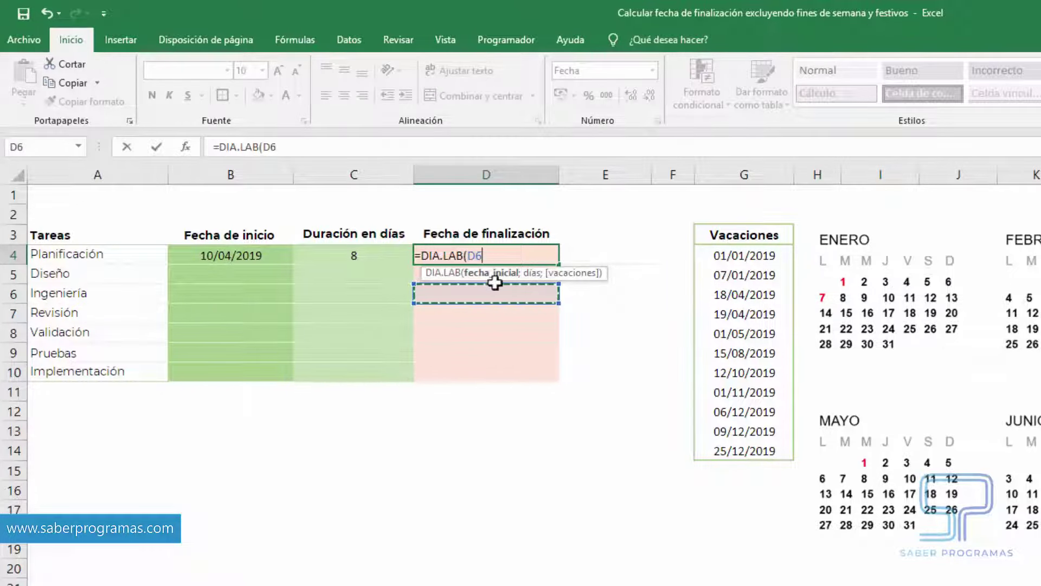
{"action": "left_click", "coordinate": [214, 255]}
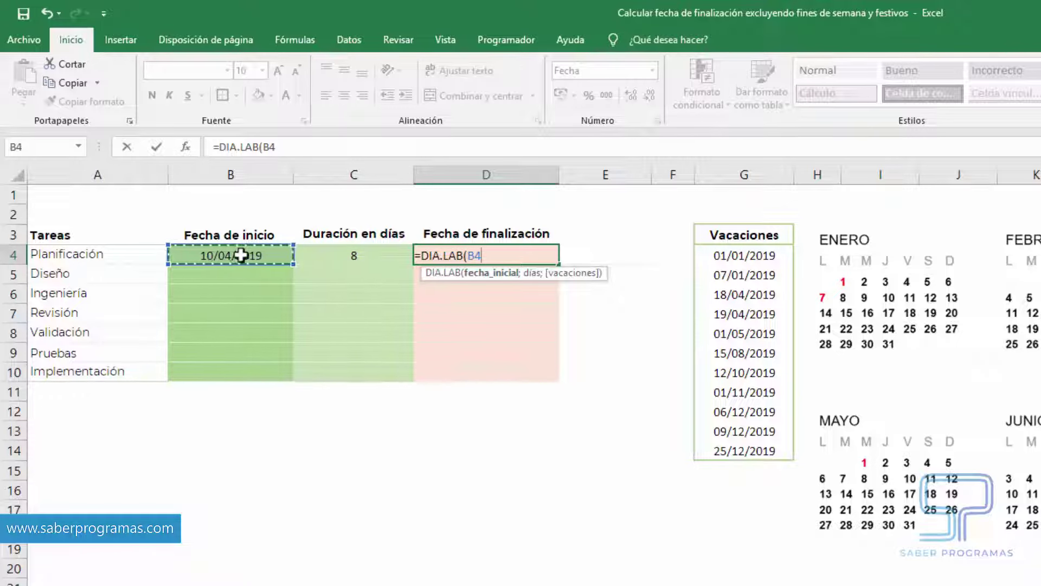
{"action": "type", "text": ";"}
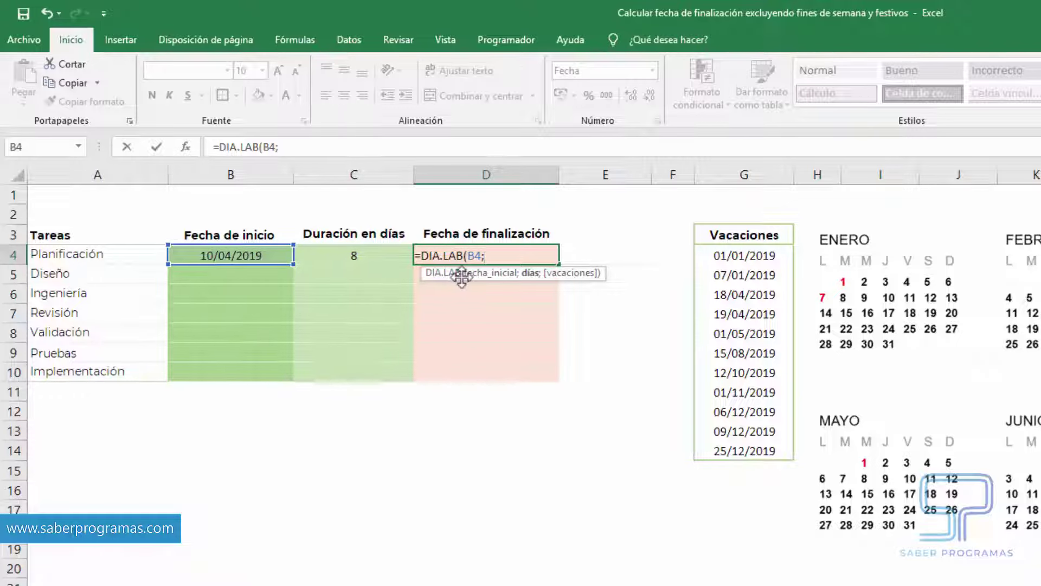
{"action": "left_click", "coordinate": [361, 256]}
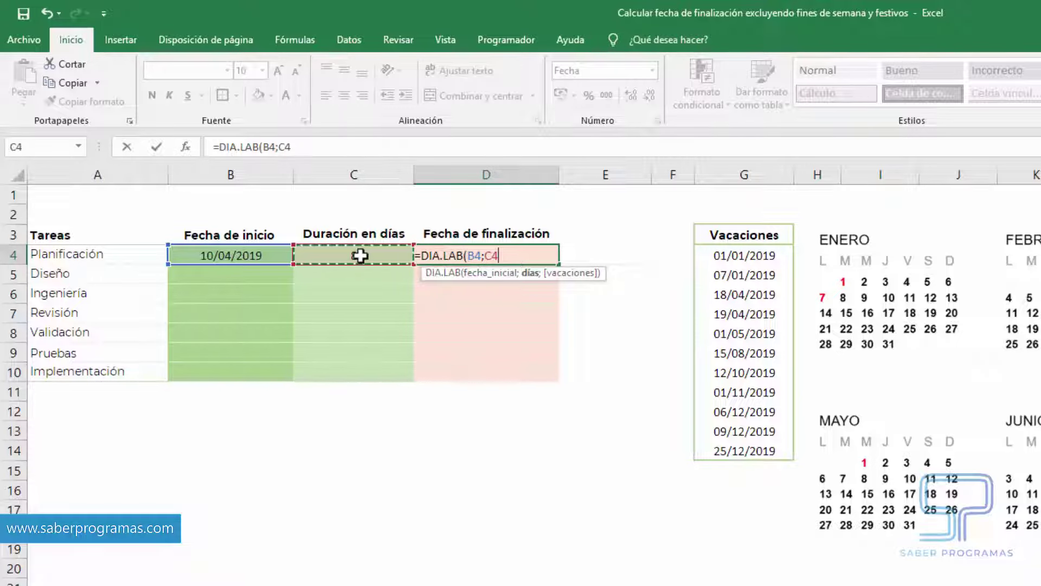
{"action": "type", "text": ";"}
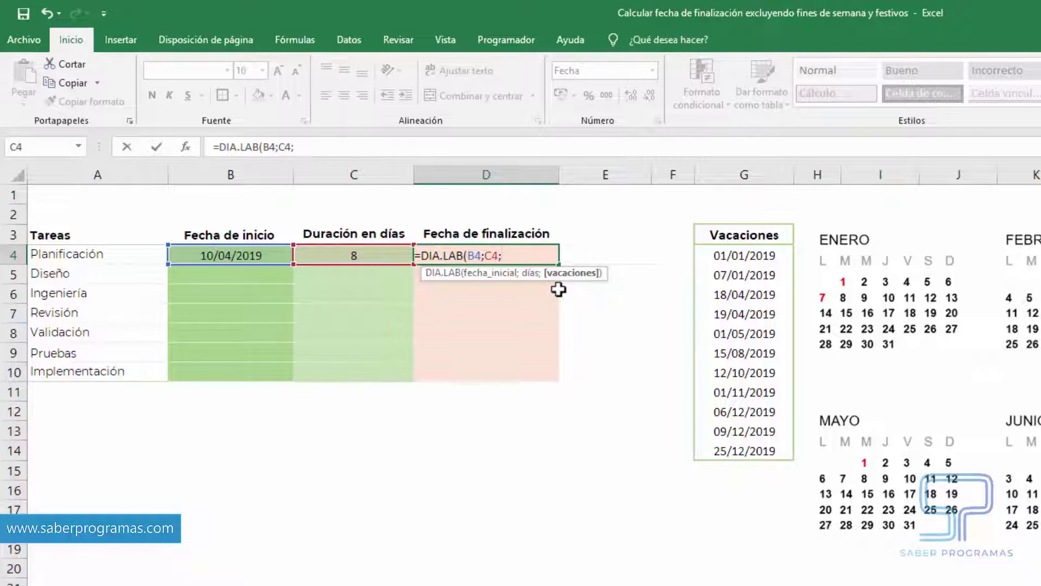
{"action": "left_click_drag", "start_coordinate": [749, 253], "coordinate": [754, 452]}
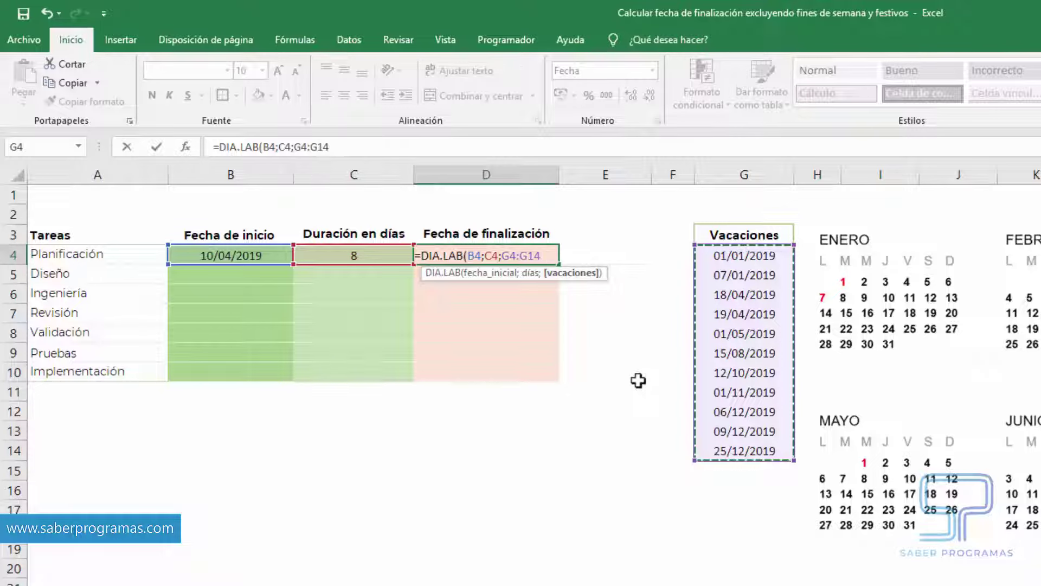
{"action": "key", "text": "F4"}
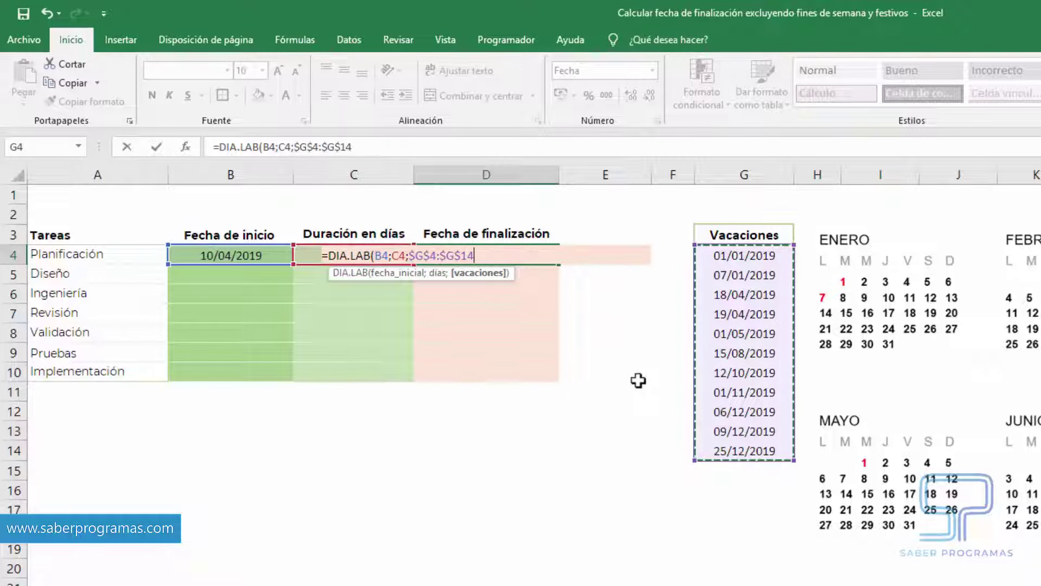
- Close and commit the DIA.LAB formula so D4 shows 24/04/2019, then reselect D4
{"action": "type", "text": ")"}
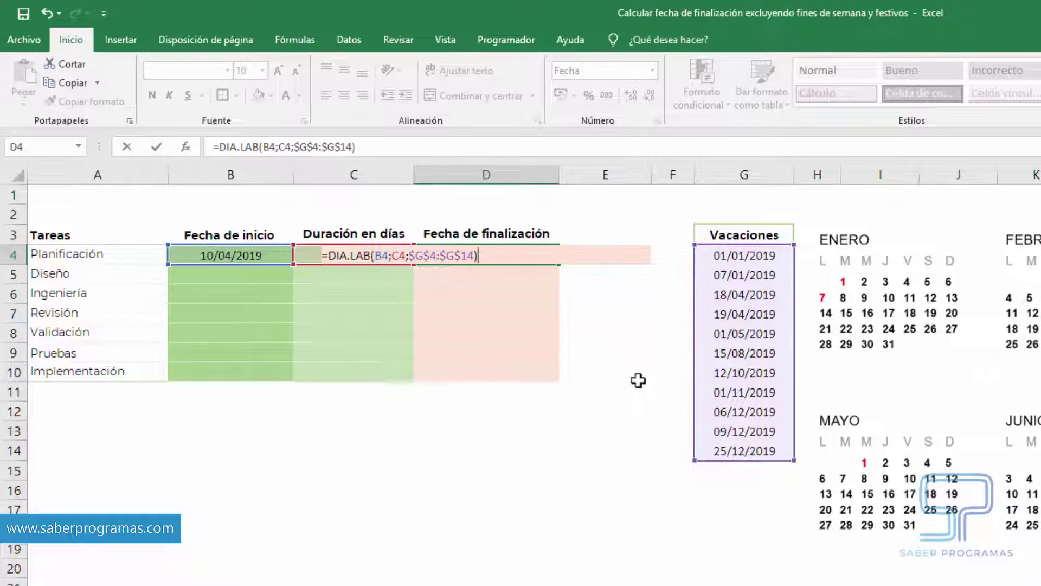
{"action": "key", "text": "Return"}
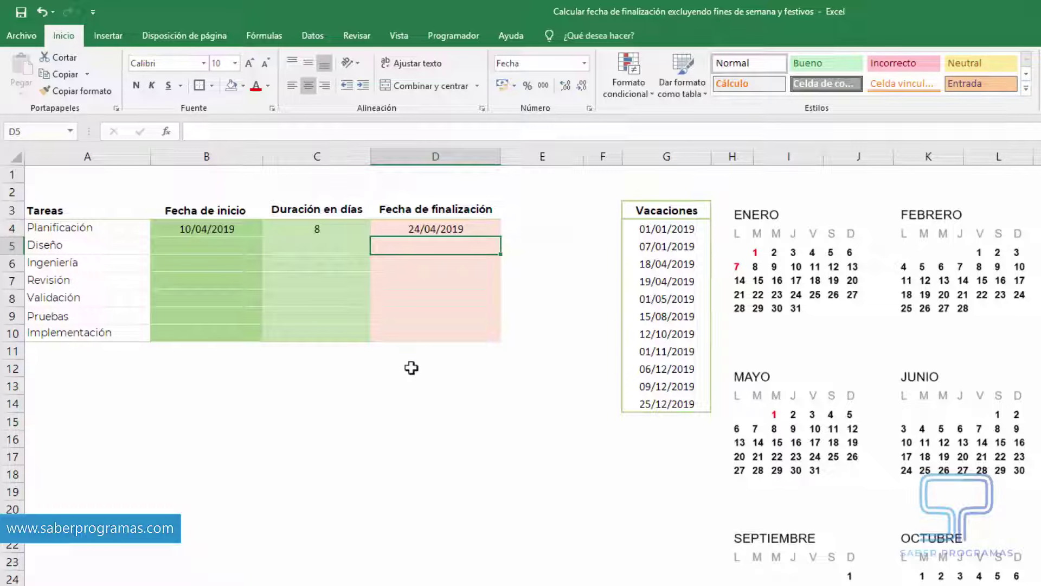
{"action": "left_click", "coordinate": [426, 228]}
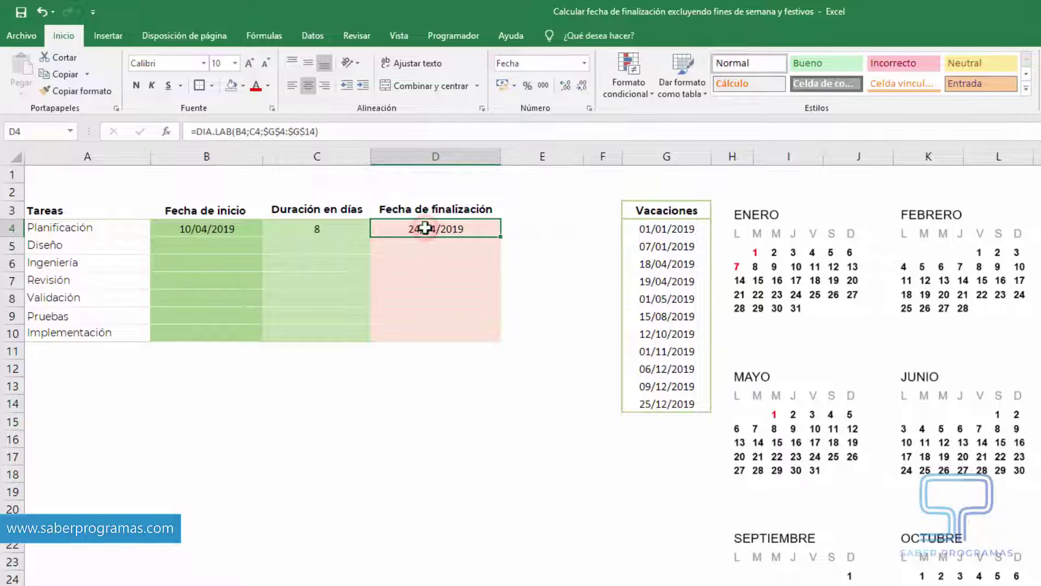
- Change the start argument to B4-1 so the end date becomes 23/04/2019
{"action": "left_click", "coordinate": [246, 132]}
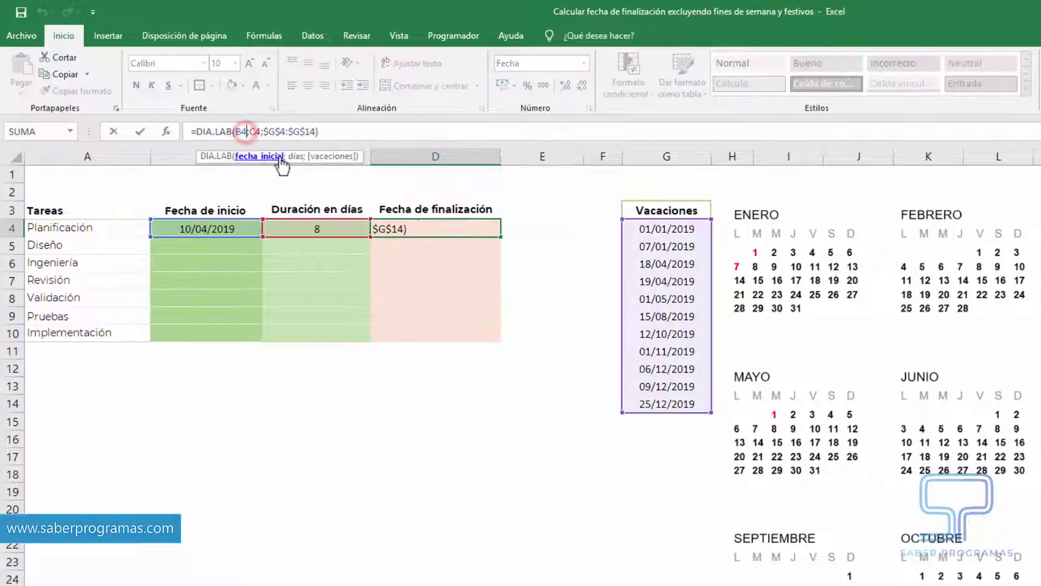
{"action": "type", "text": "-1"}
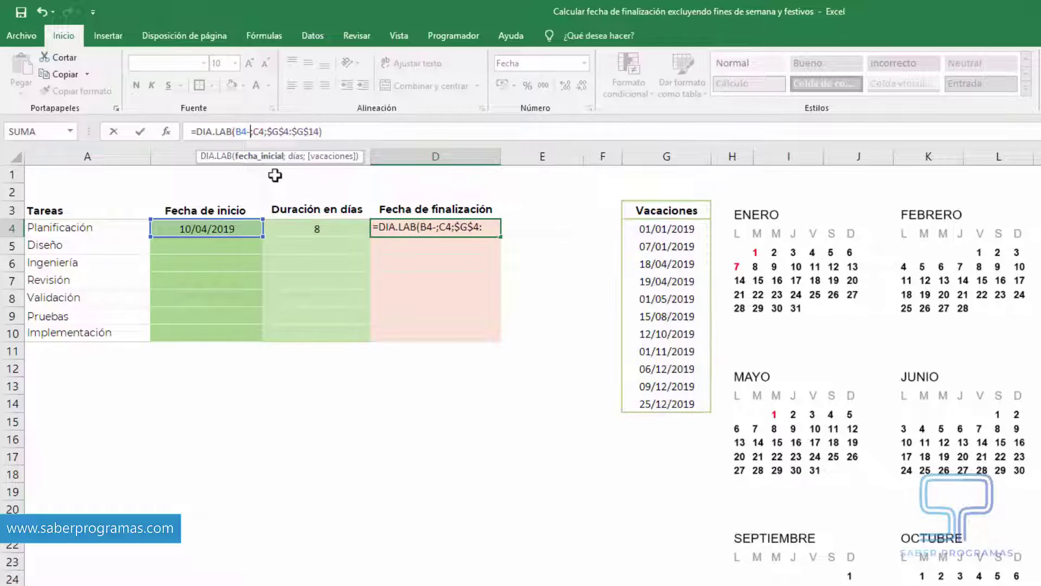
{"action": "key", "text": "Return"}
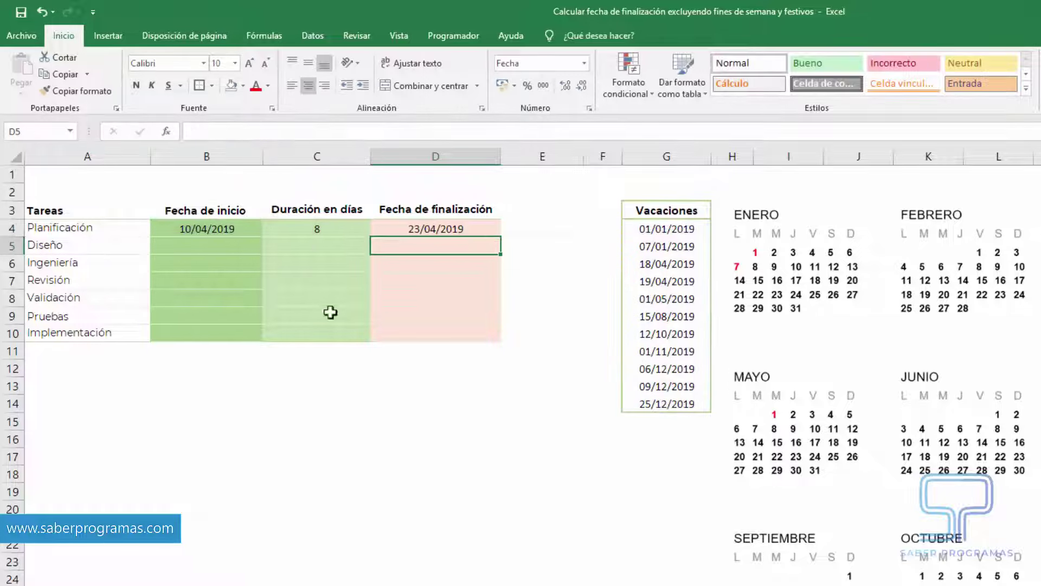
{"action": "left_click", "coordinate": [467, 477]}
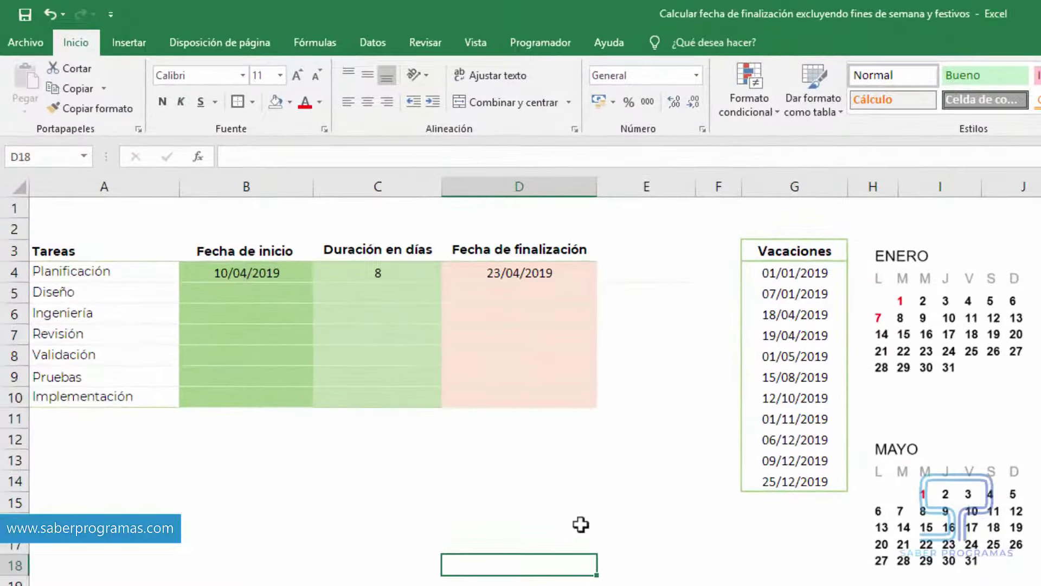
- Start a DIA.LAB.INTL formula in E4 with B4-1 as start and C4 as days
{"action": "key", "text": "Right"}
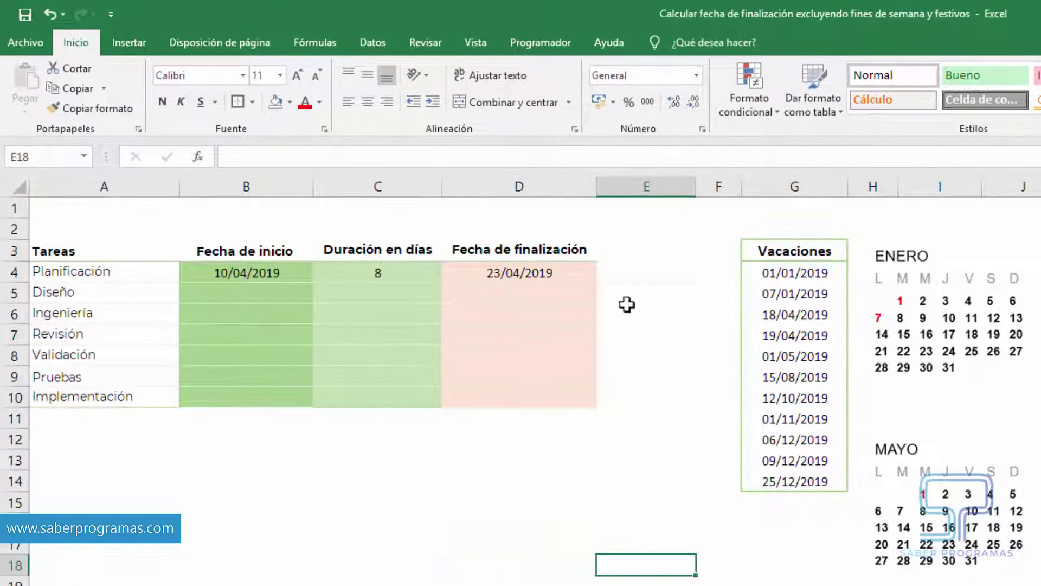
{"action": "left_click", "coordinate": [638, 274]}
{"action": "type", "text": "di"}
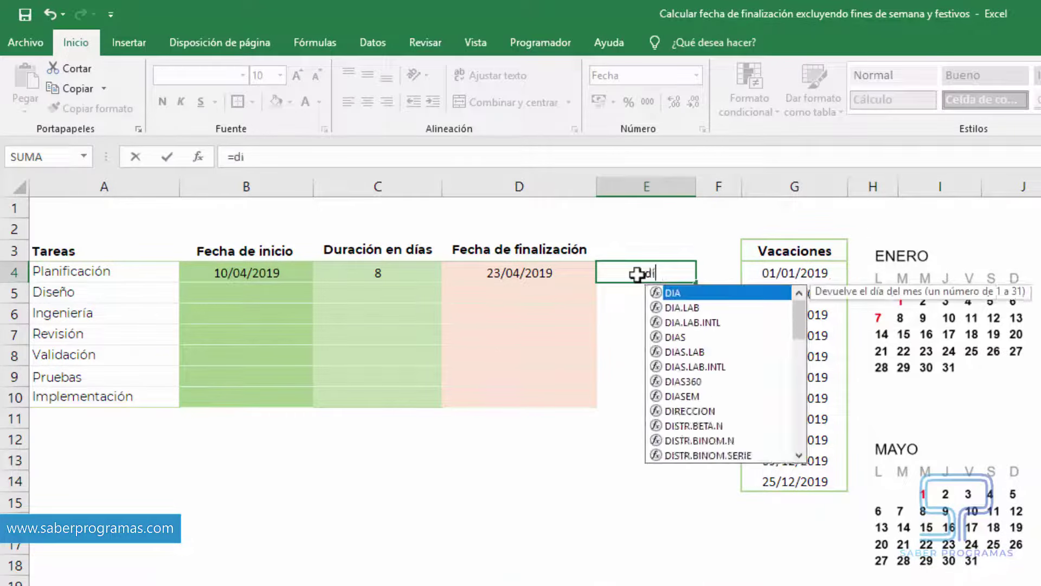
{"action": "type", "text": "a"}
{"action": "left_click", "coordinate": [682, 321]}
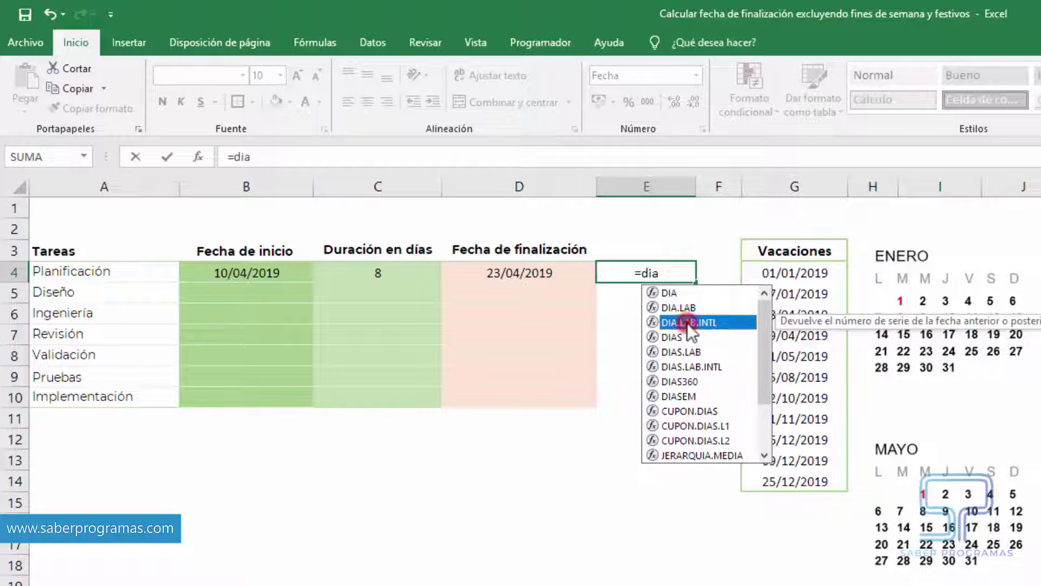
{"action": "double_click", "coordinate": [688, 324]}
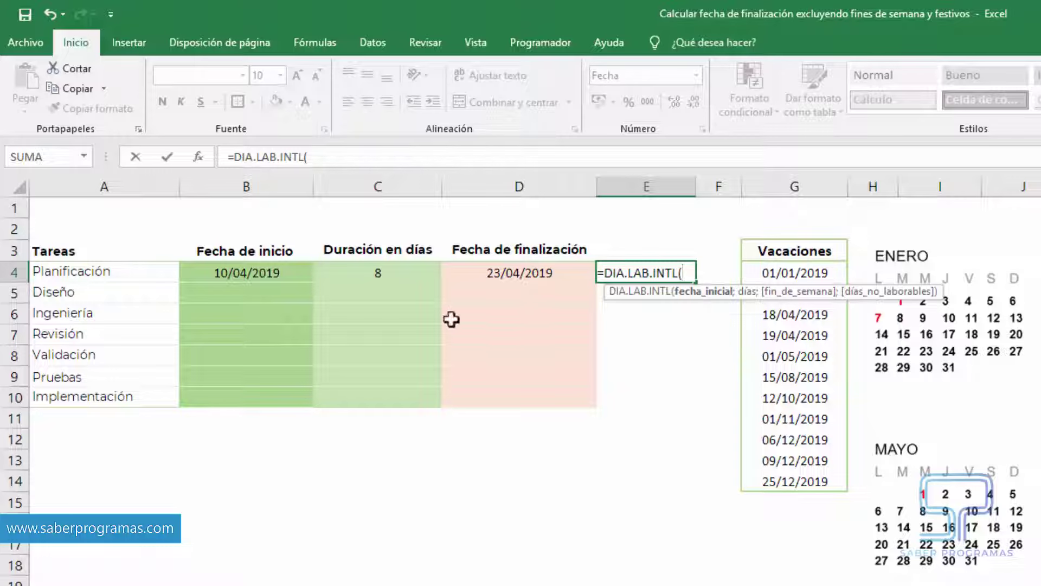
{"action": "left_click", "coordinate": [246, 275]}
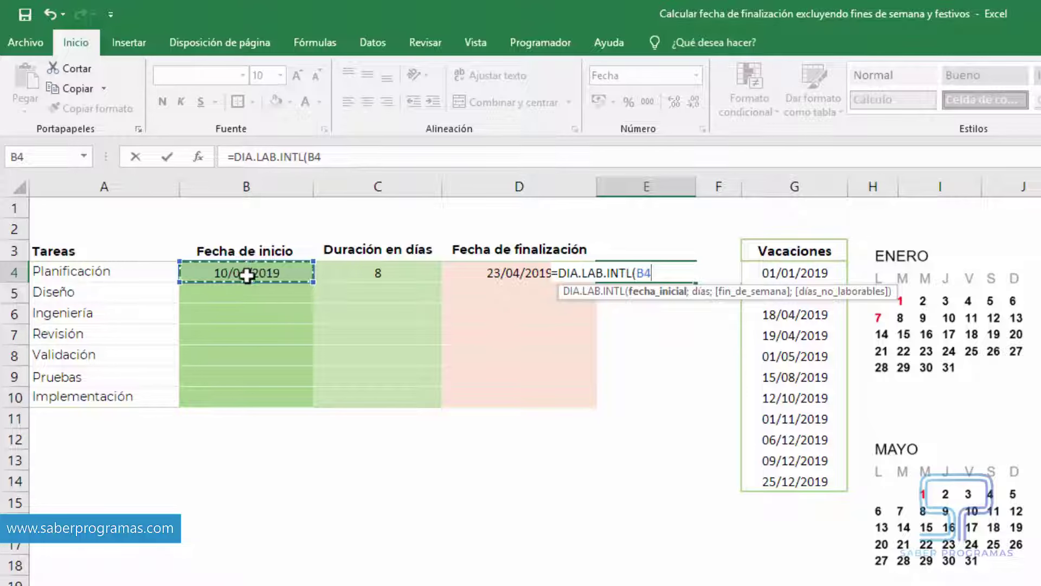
{"action": "type", "text": "-1"}
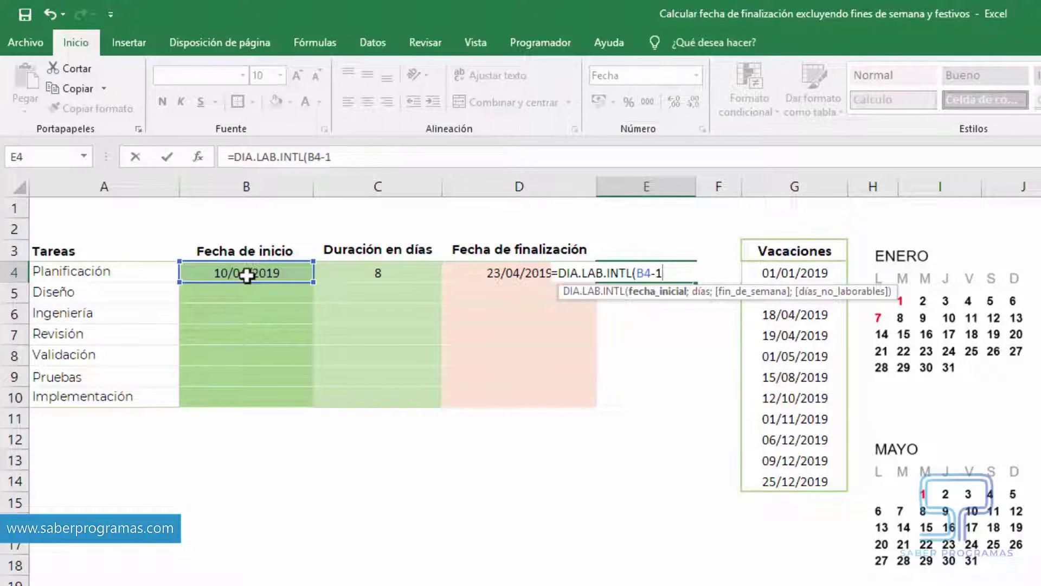
{"action": "type", "text": ";"}
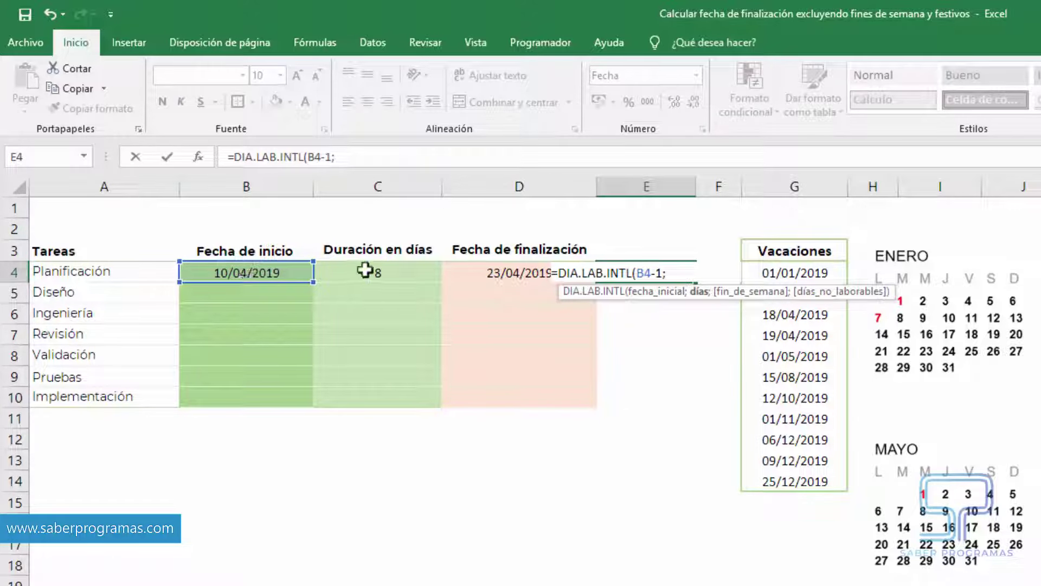
{"action": "left_click", "coordinate": [364, 270]}
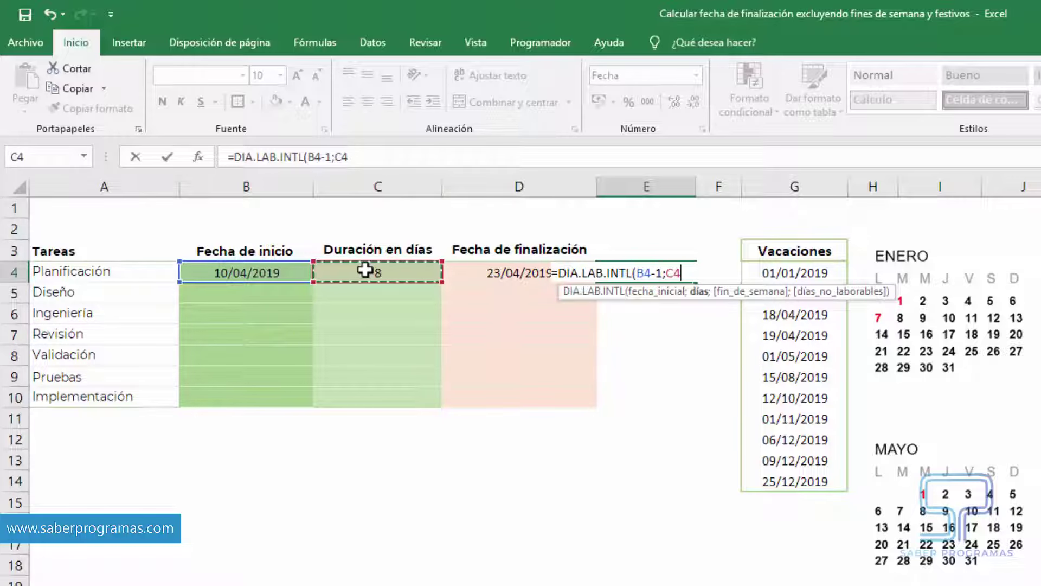
{"action": "type", "text": ";"}
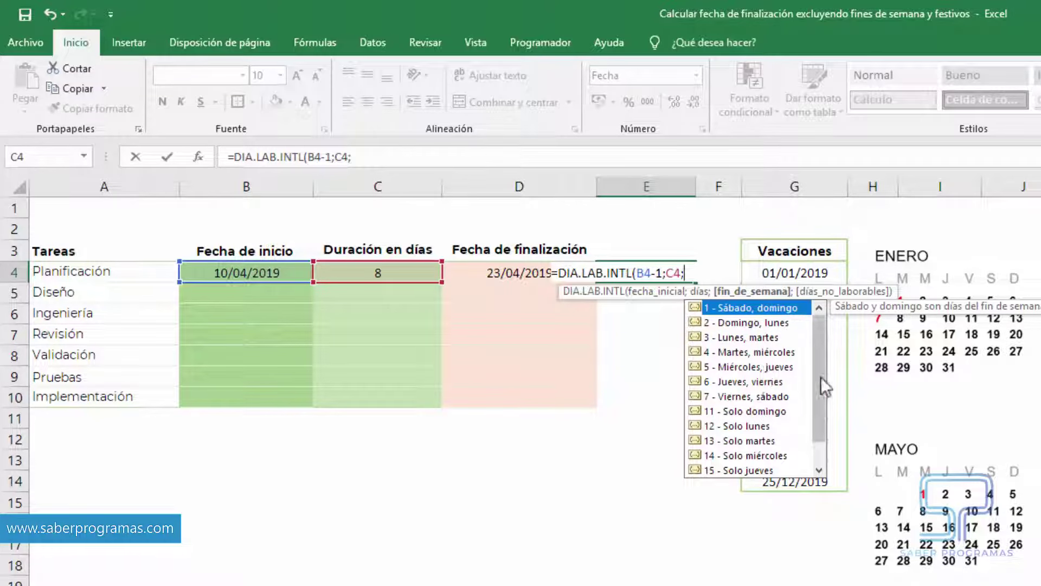
- Add weekend code 6 (Thursday–Friday) and holidays $G$4:$G$14, committing the result 21/04/2019
{"action": "left_click_drag", "start_coordinate": [821, 376], "coordinate": [833, 424]}
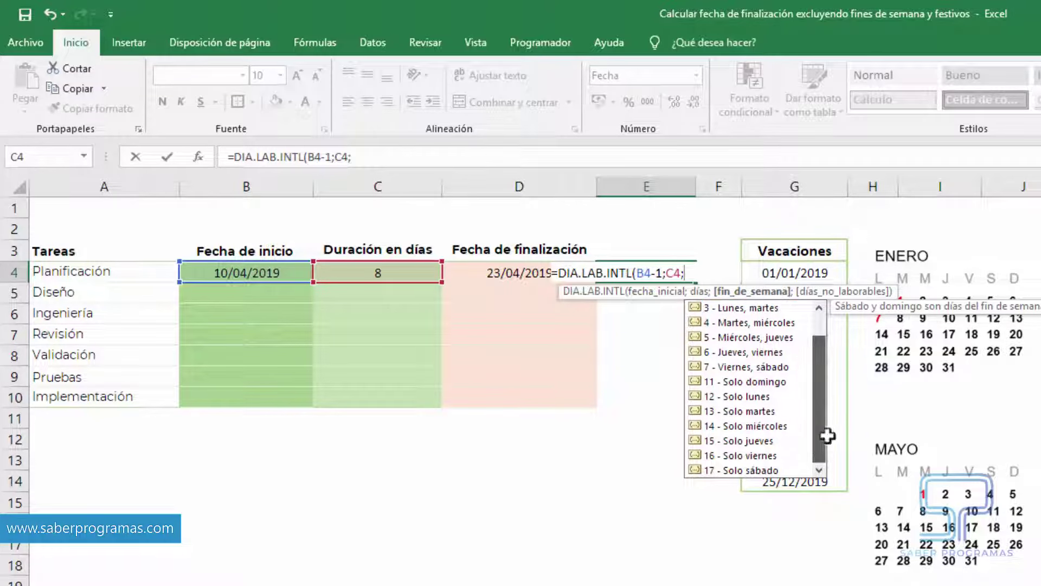
{"action": "left_click_drag", "start_coordinate": [822, 422], "coordinate": [821, 388]}
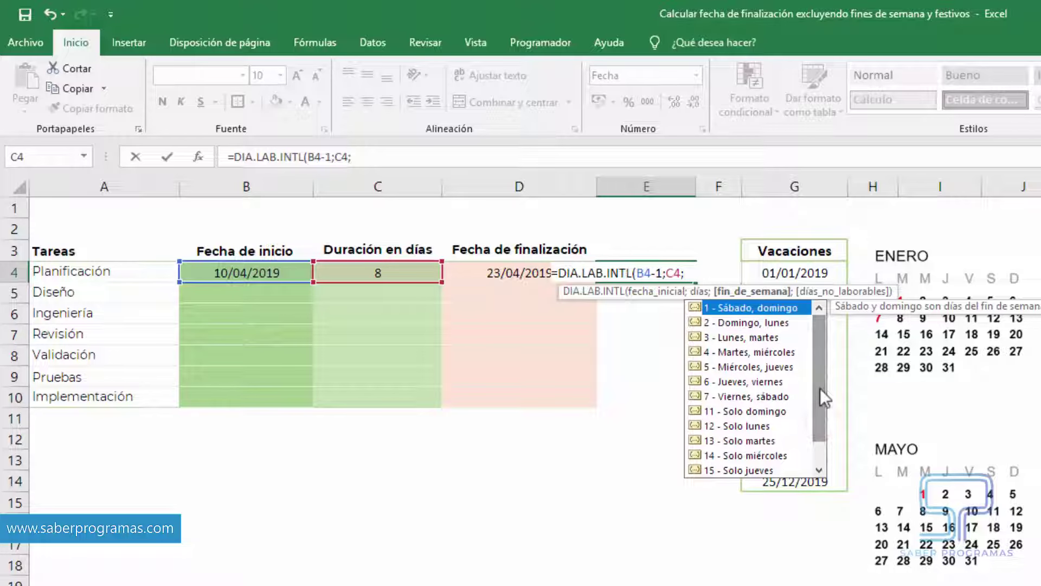
{"action": "left_click", "coordinate": [726, 382]}
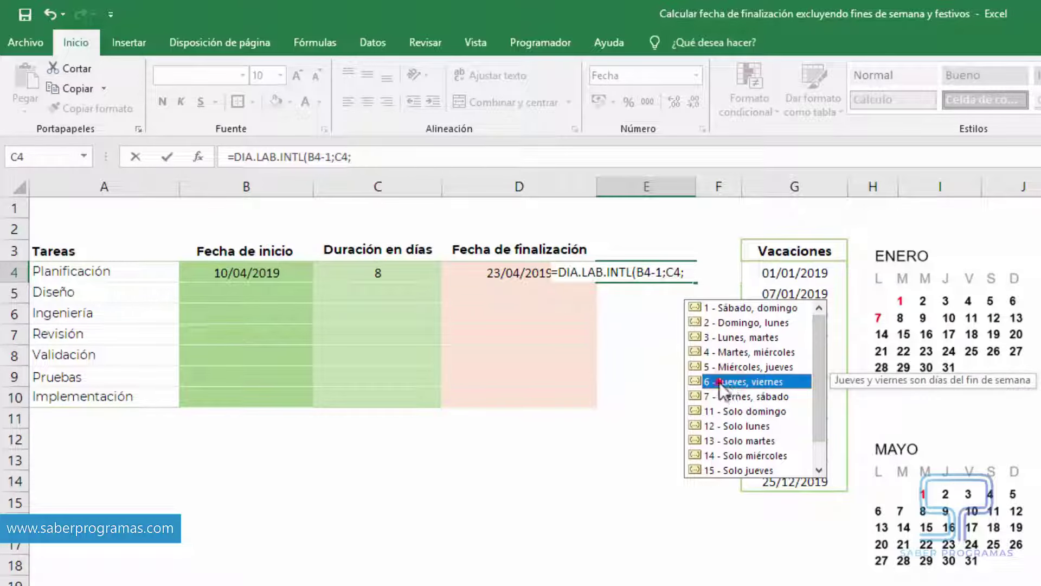
{"action": "double_click", "coordinate": [726, 381]}
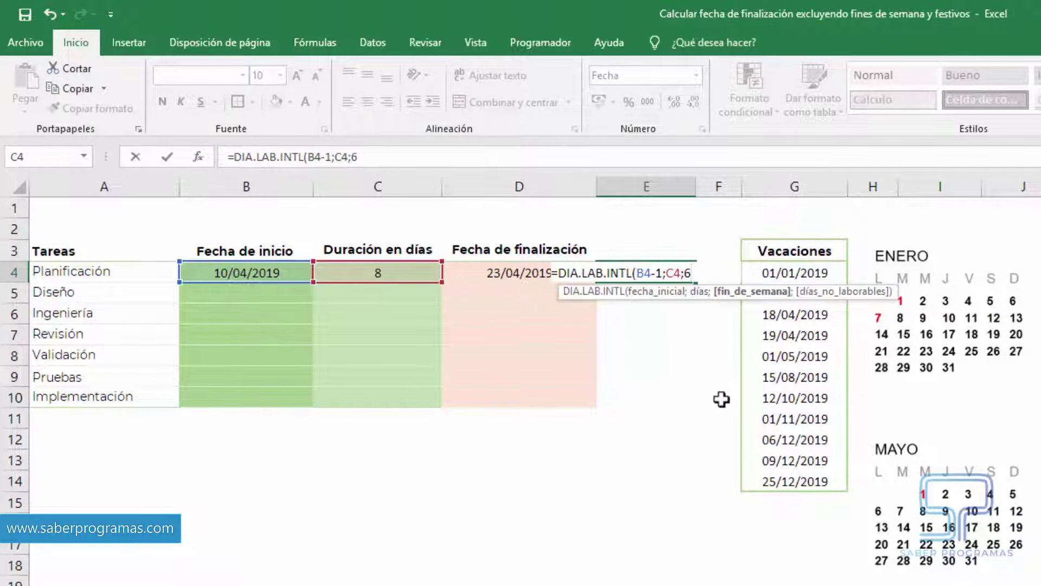
{"action": "type", "text": ";"}
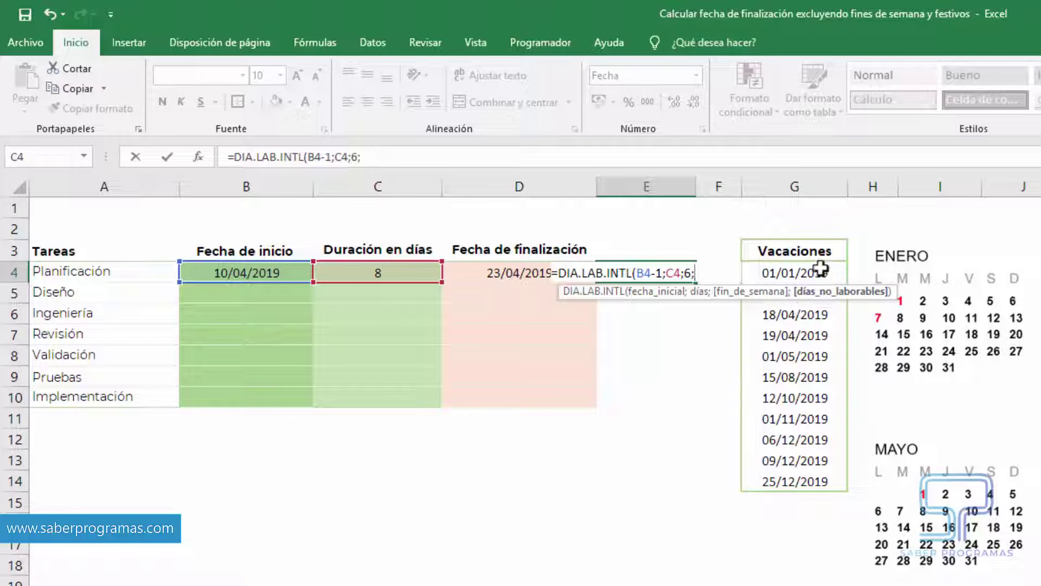
{"action": "left_click_drag", "start_coordinate": [816, 273], "coordinate": [807, 472]}
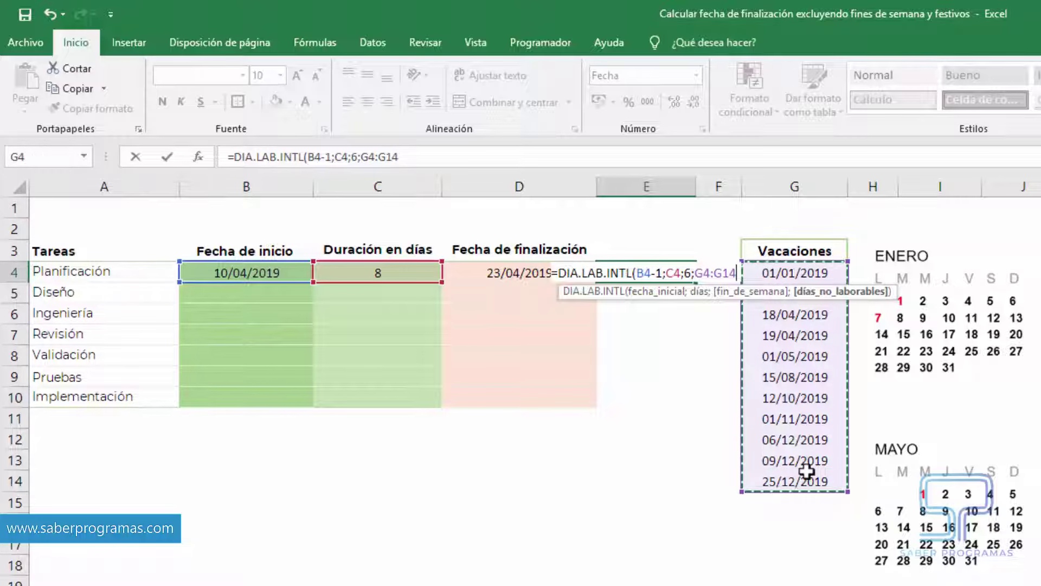
{"action": "key", "text": "F4"}
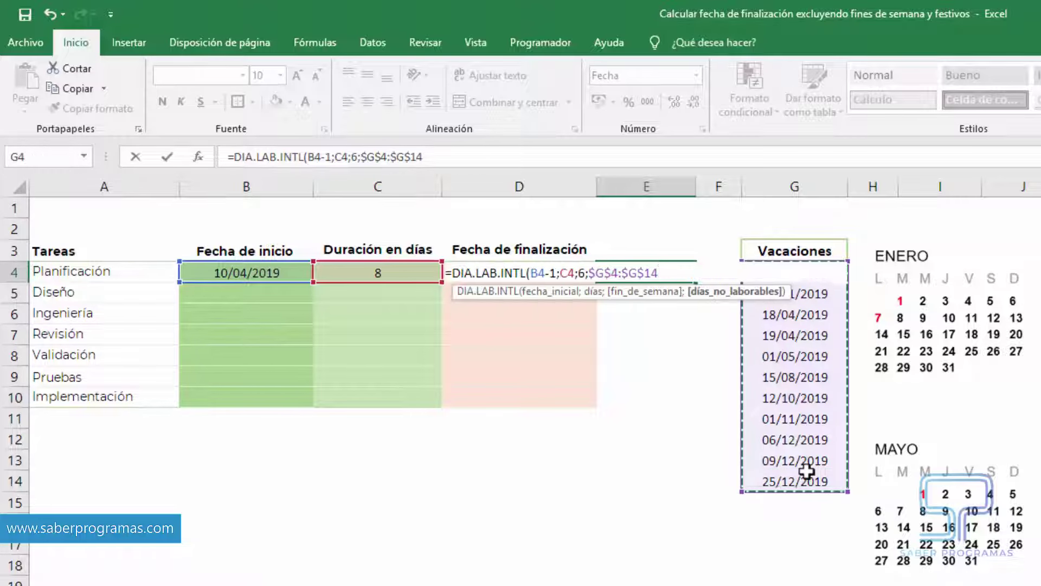
{"action": "type", "text": ")"}
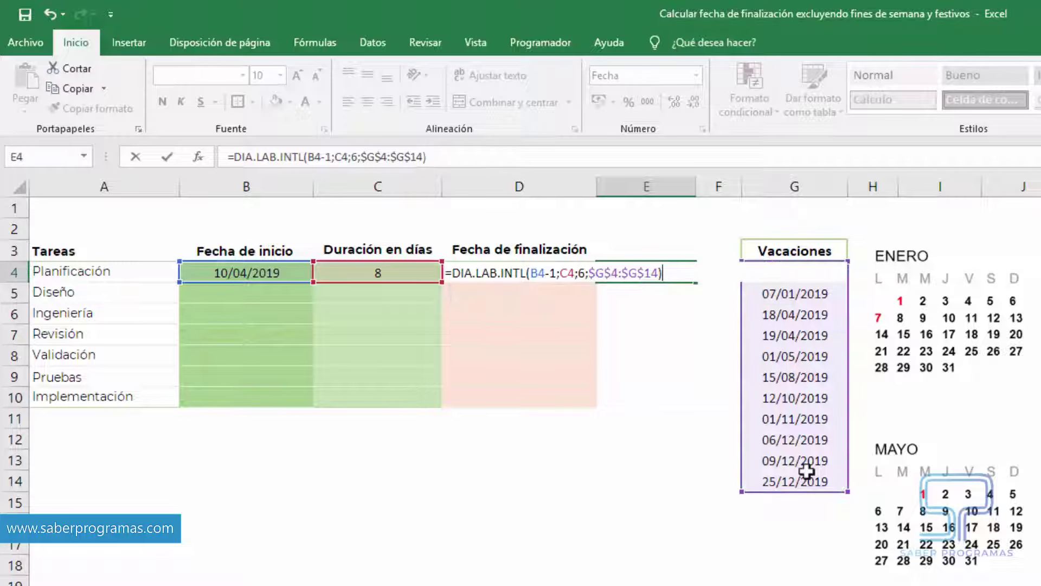
{"action": "key", "text": "Return"}
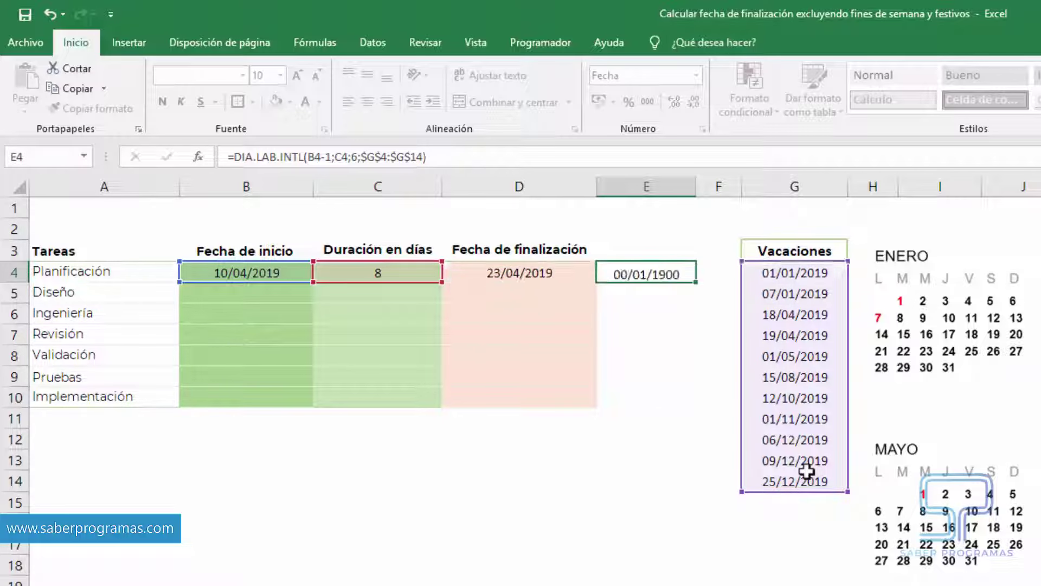
{"action": "left_click", "coordinate": [570, 486]}
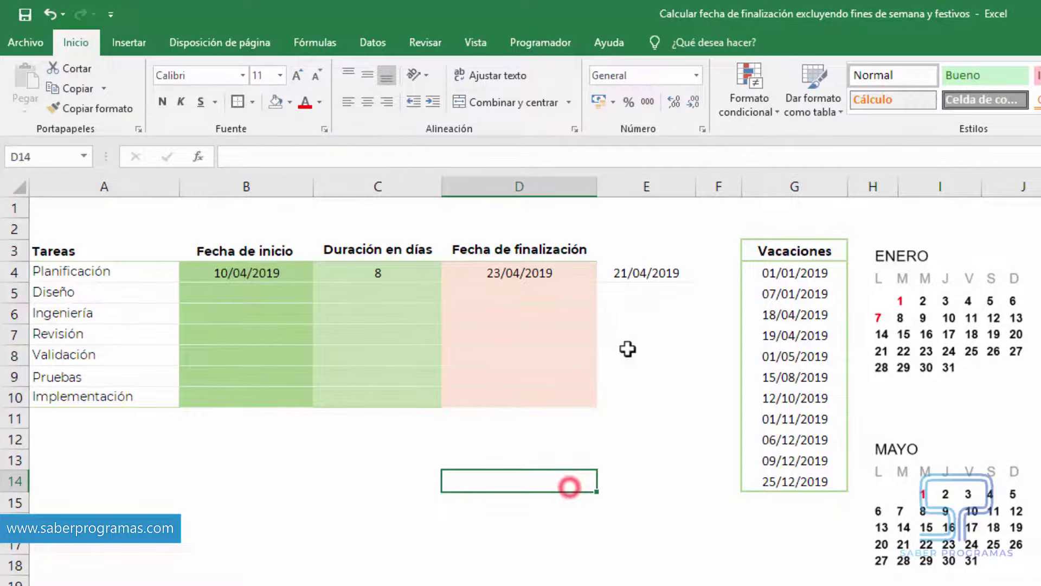
- Delete the trial DIA.LAB.INTL formula from E4
{"action": "left_click", "coordinate": [650, 271]}
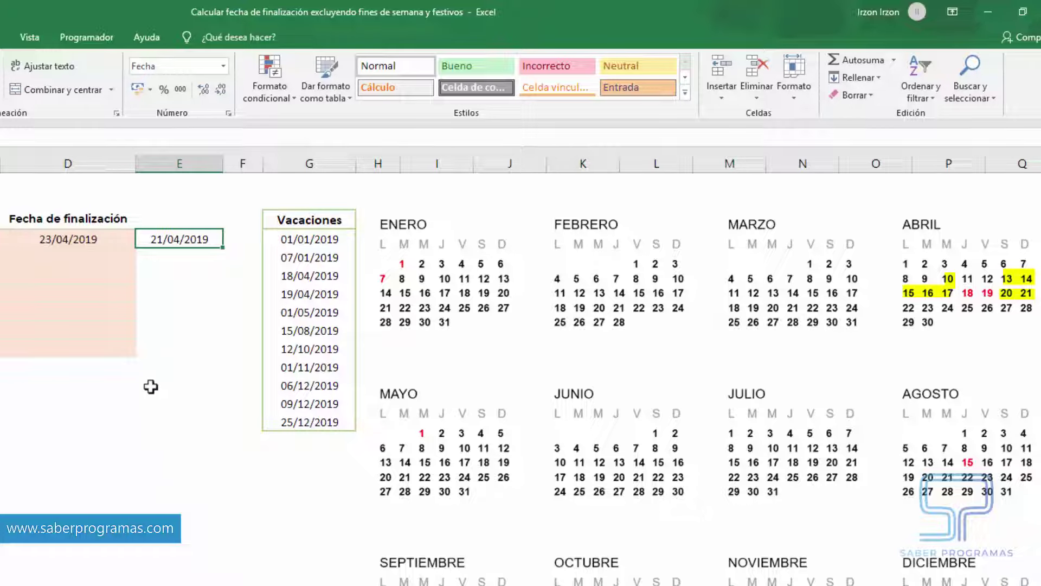
{"action": "left_click", "coordinate": [181, 386]}
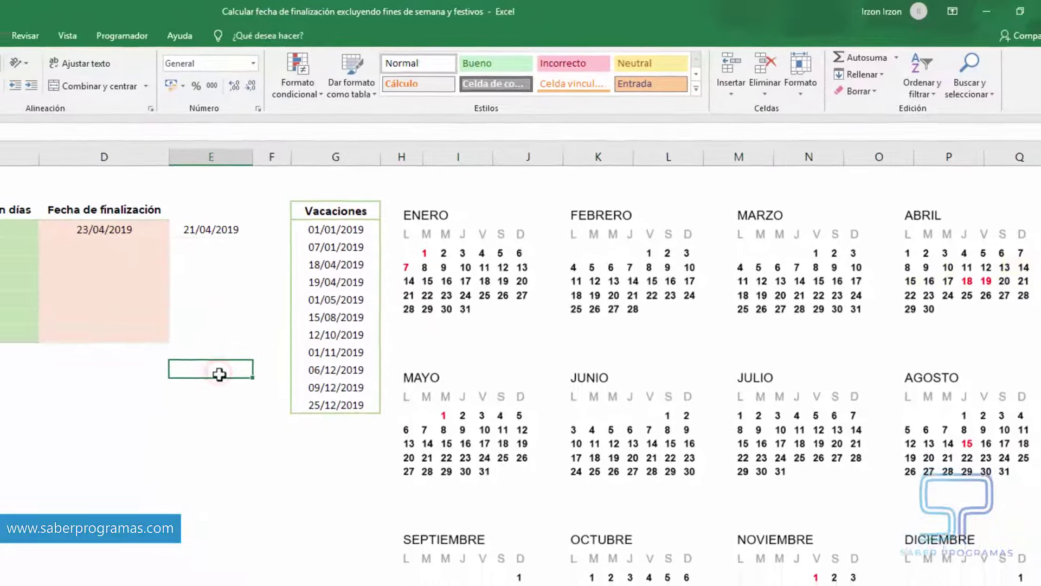
{"action": "left_click", "coordinate": [383, 179]}
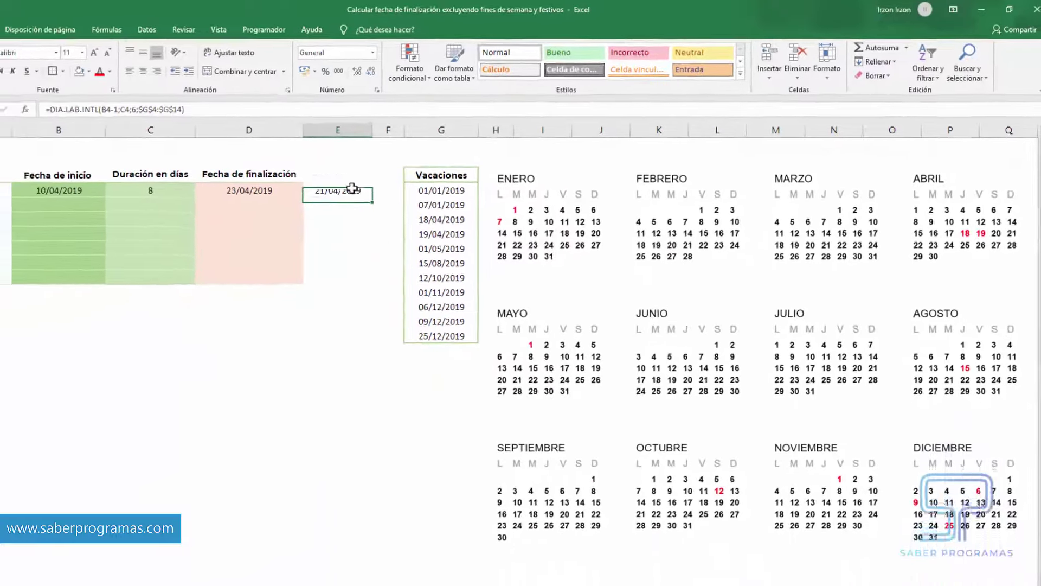
{"action": "key", "text": "Delete"}
{"action": "left_click", "coordinate": [285, 314]}
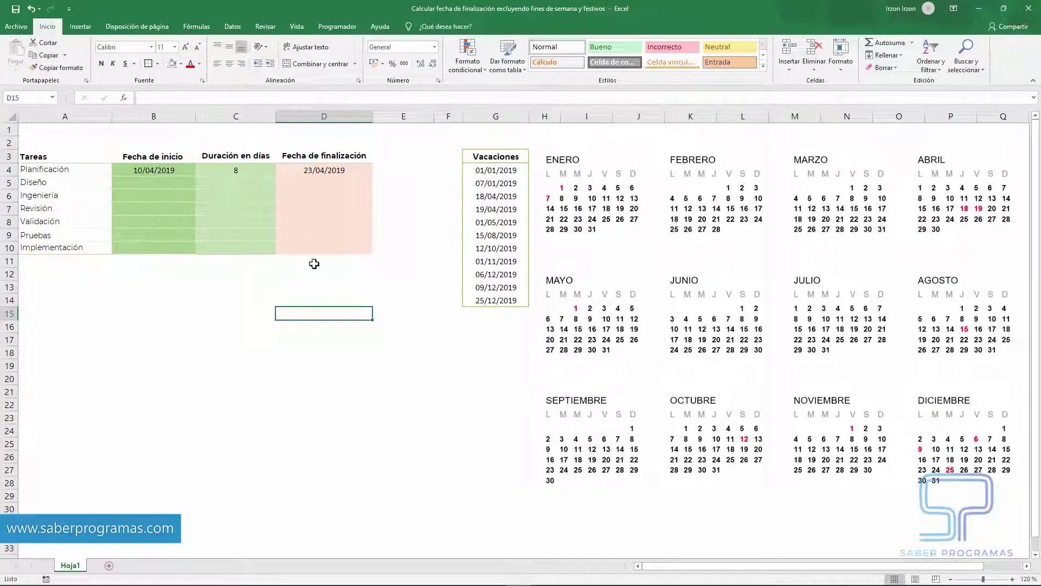
- Copy the D4 end-date formula down into D5
{"action": "left_click", "coordinate": [339, 171]}
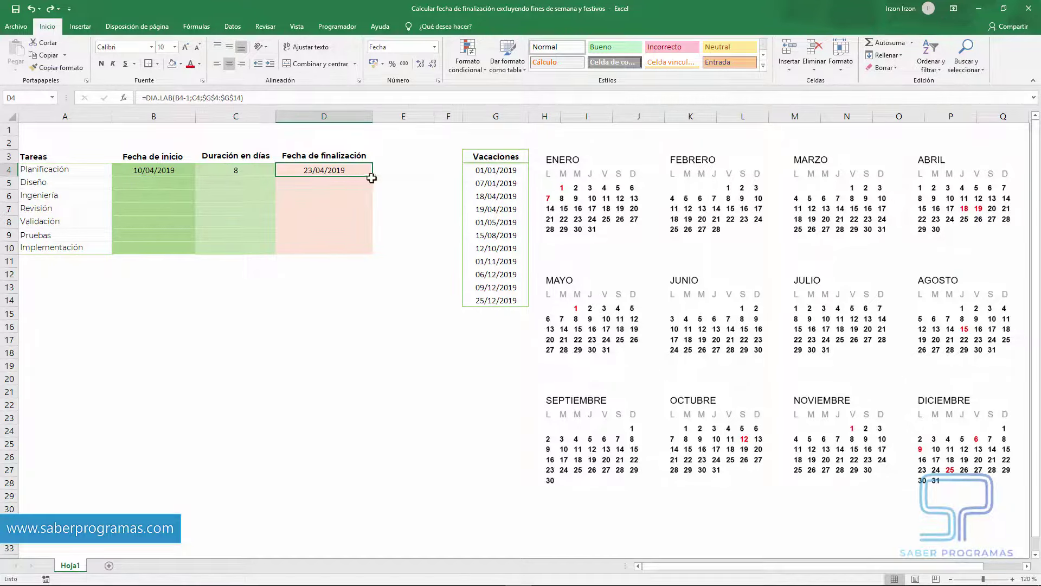
{"action": "left_click_drag", "start_coordinate": [374, 176], "coordinate": [374, 188]}
{"action": "left_click", "coordinate": [356, 285]}
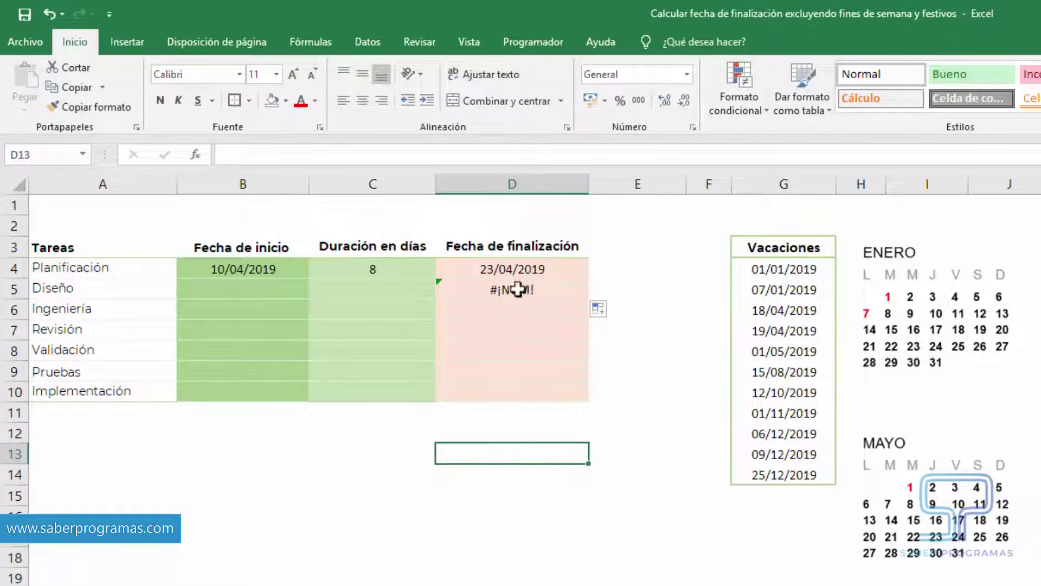
- Wrap D4 as =SI(B4="";"";DIA.LAB(B4-1;C4;$G$4:$G$14)) so blank start dates give blank
{"action": "left_click", "coordinate": [515, 272]}
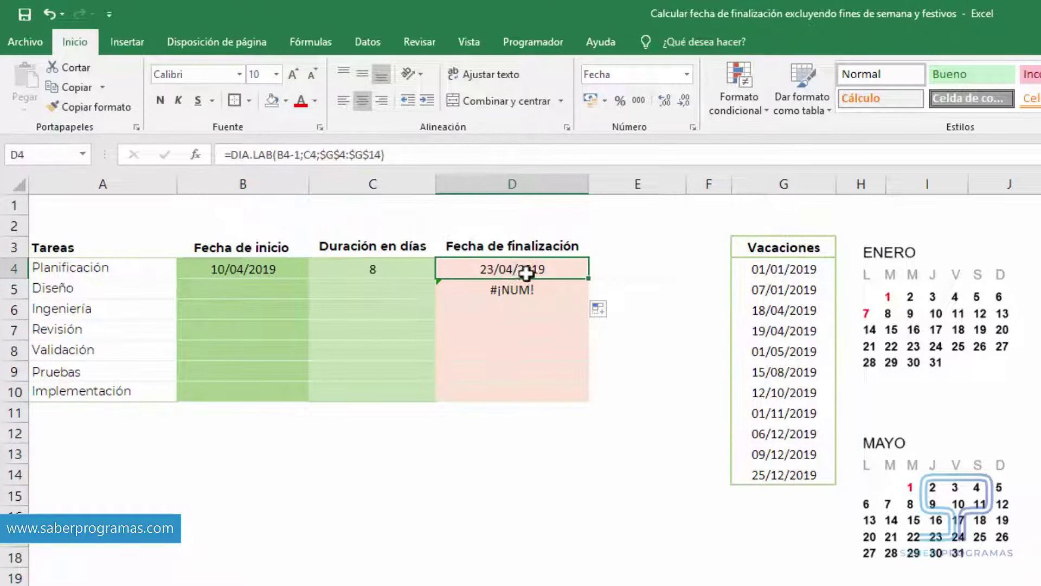
{"action": "left_click", "coordinate": [233, 157]}
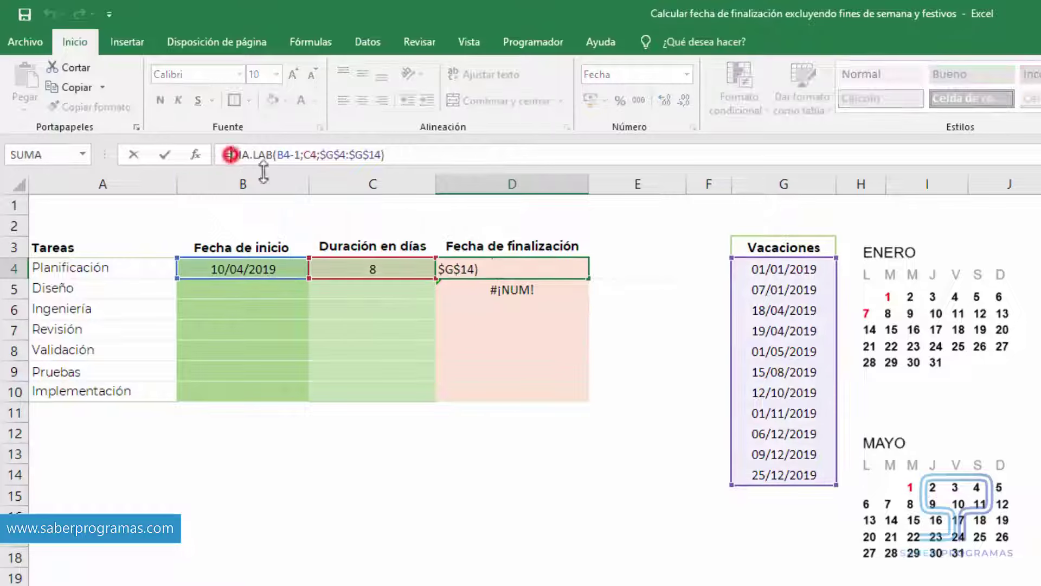
{"action": "type", "text": "s"}
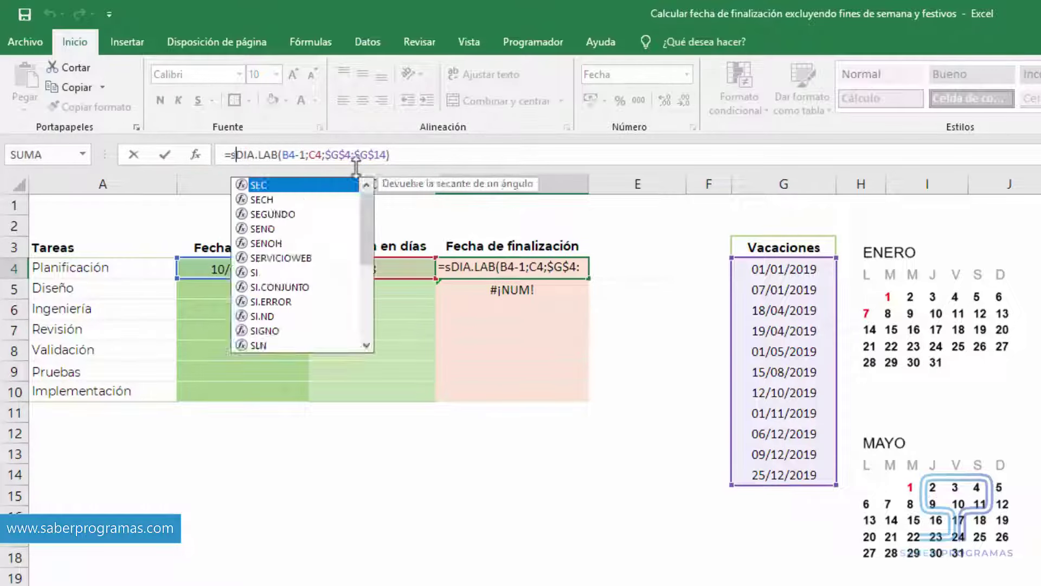
{"action": "type", "text": "i"}
{"action": "double_click", "coordinate": [256, 186]}
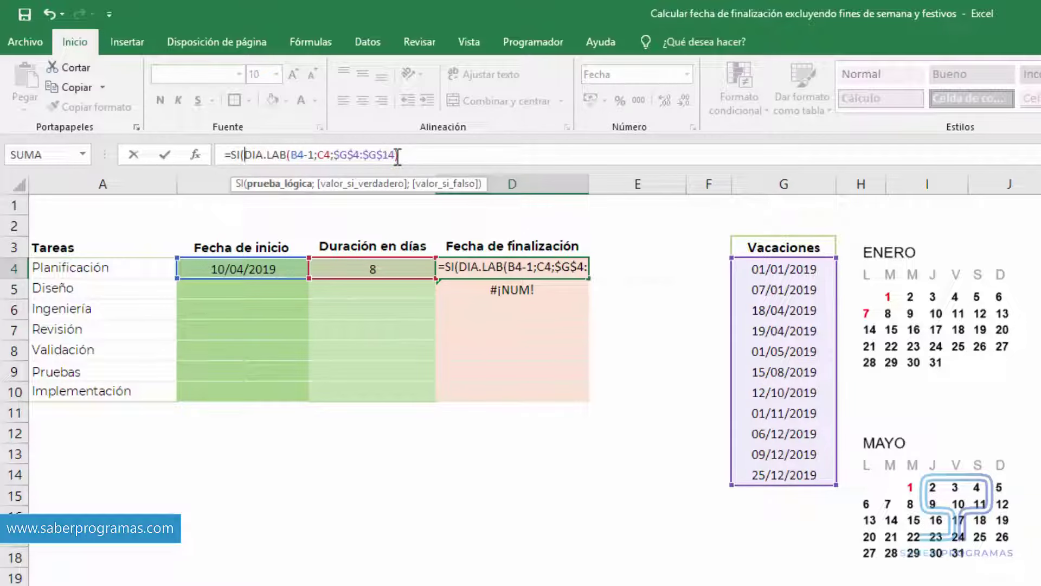
{"action": "left_click", "coordinate": [258, 268]}
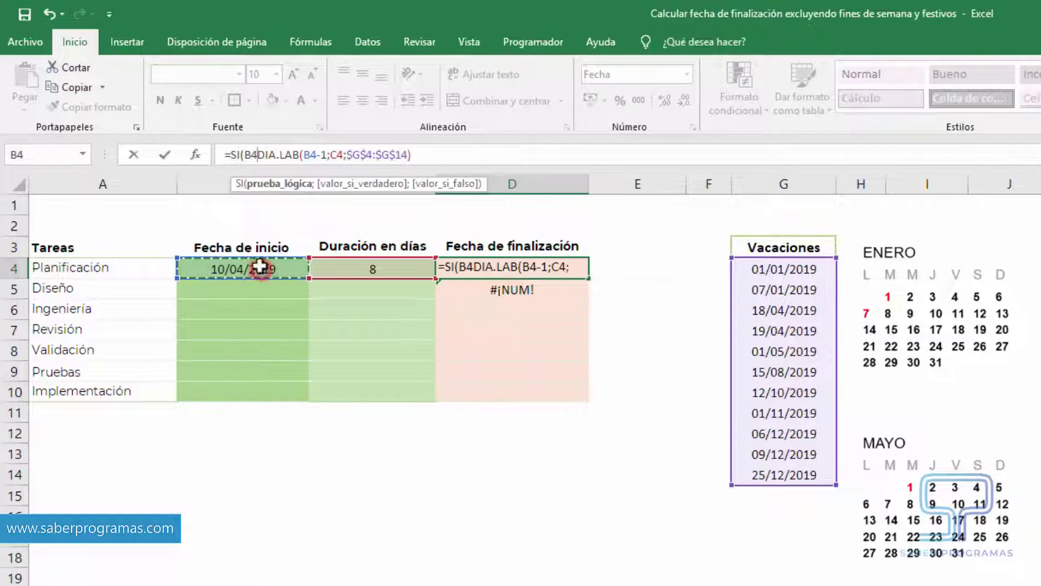
{"action": "type", "text": "="}
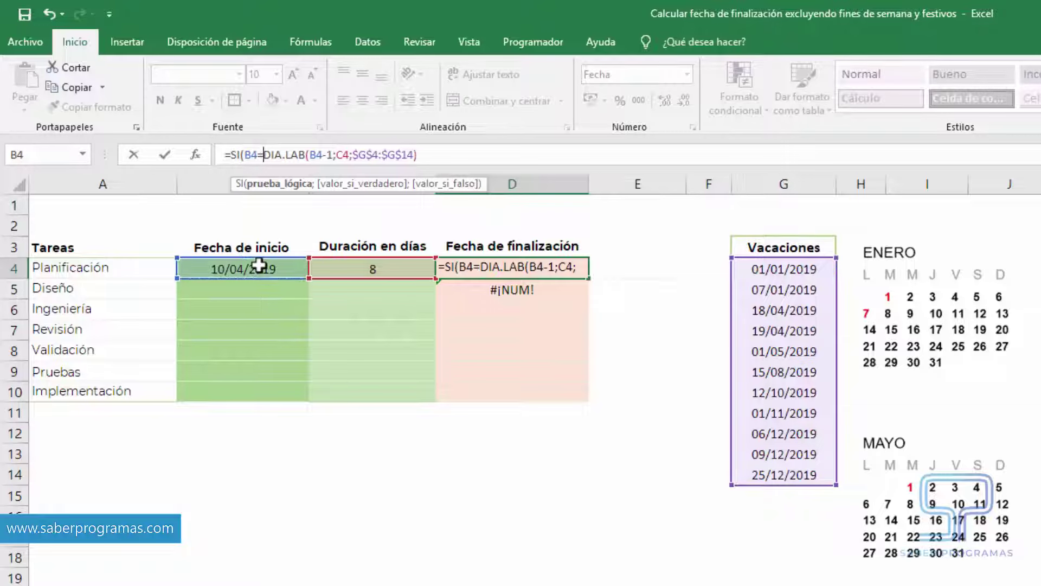
{"action": "type", "text": "\"\""}
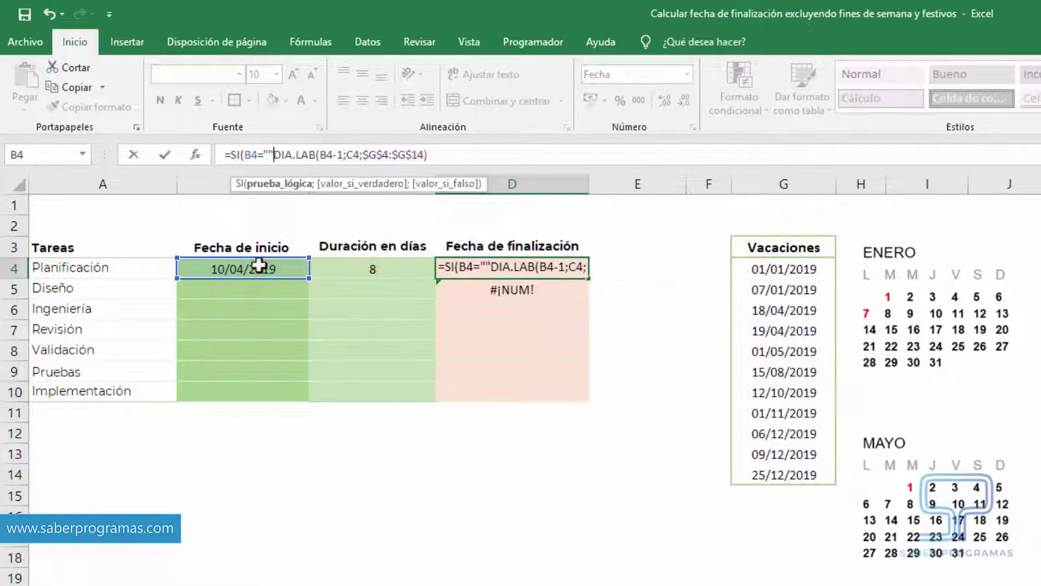
{"action": "type", "text": ";"}
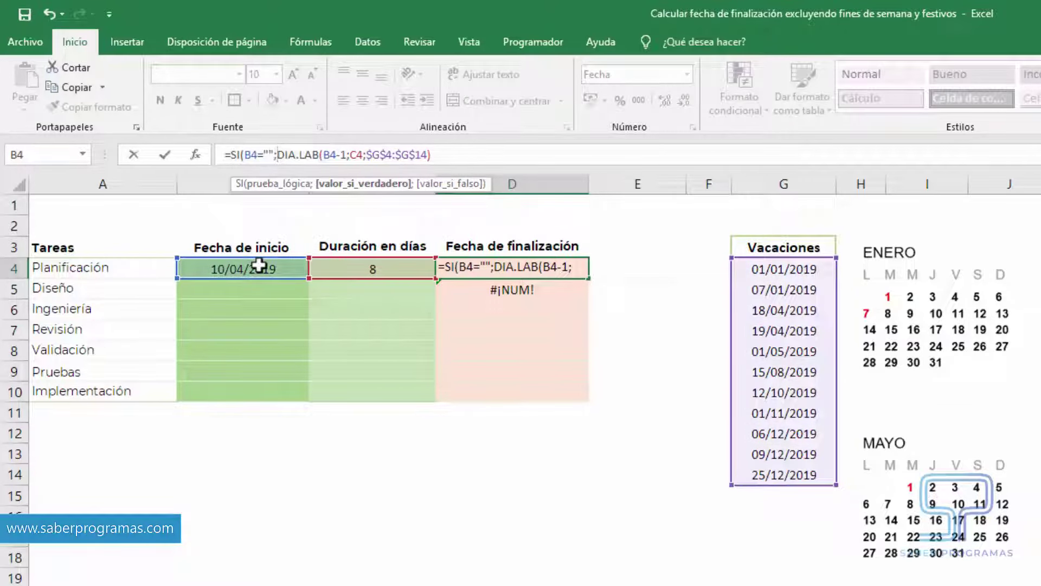
{"action": "type", "text": "\"\""}
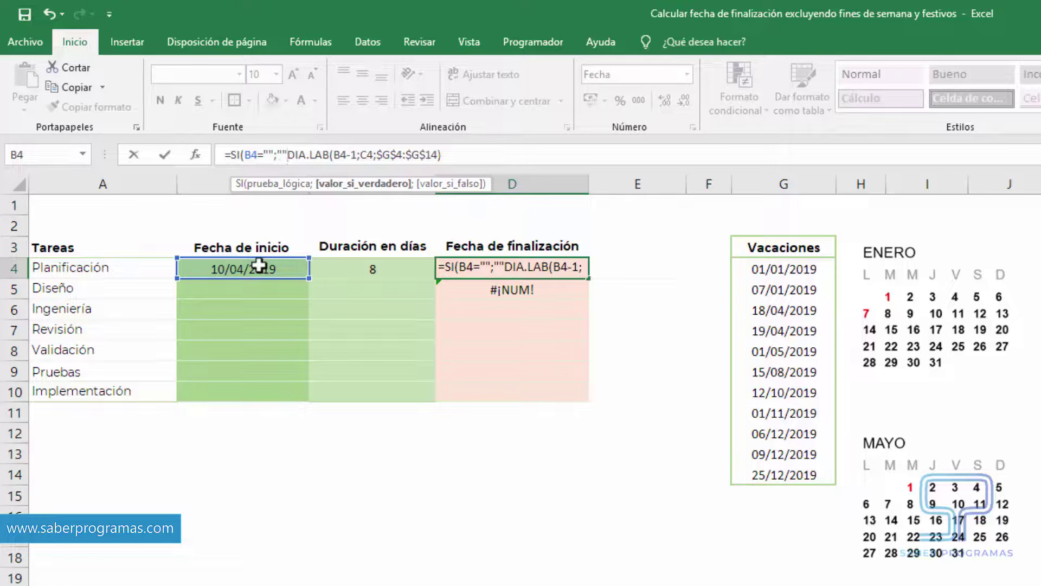
{"action": "type", "text": ";"}
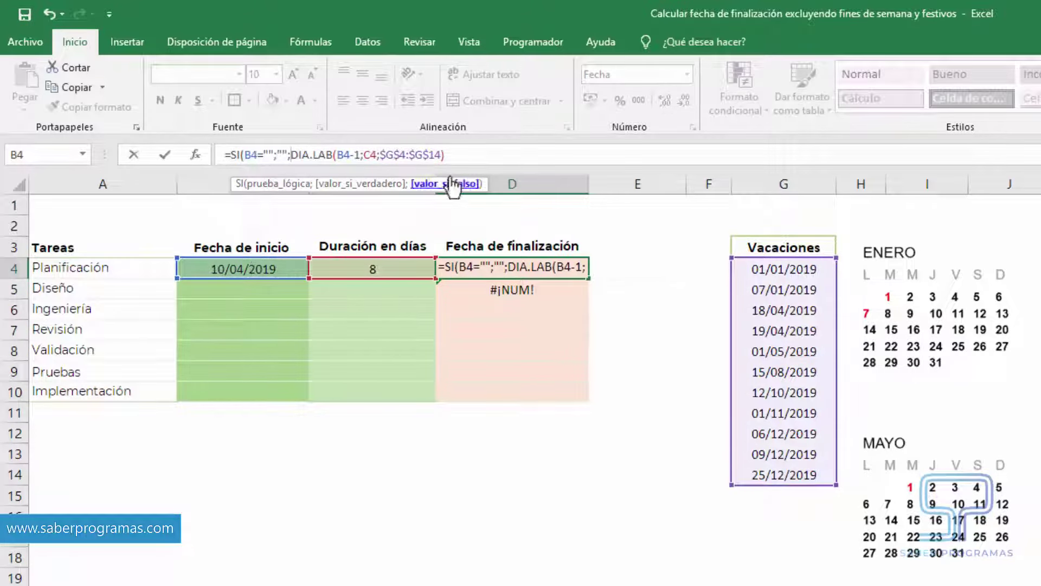
{"action": "left_click", "coordinate": [462, 156]}
{"action": "type", "text": ")"}
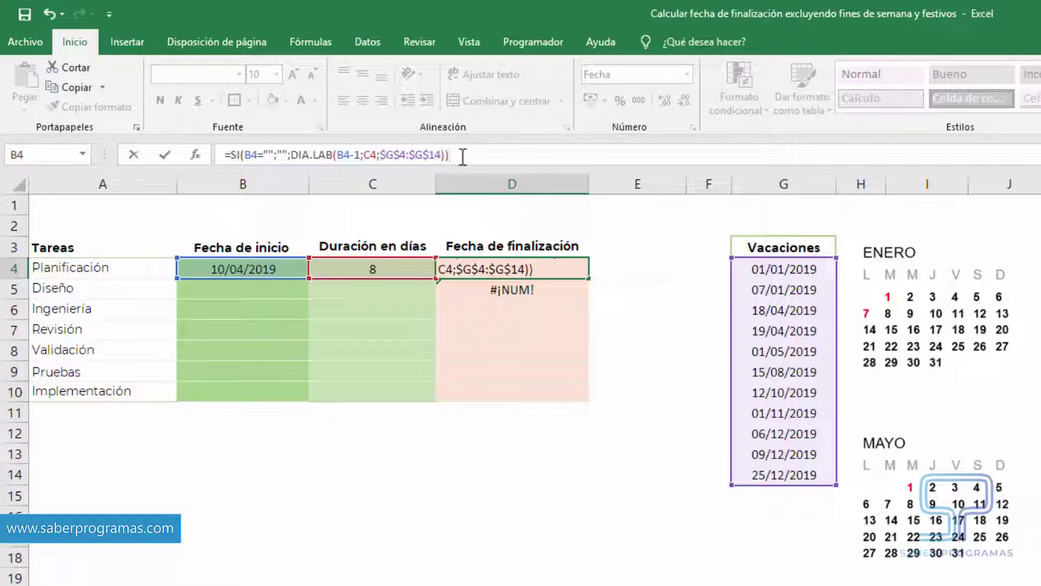
{"action": "key", "text": "Return"}
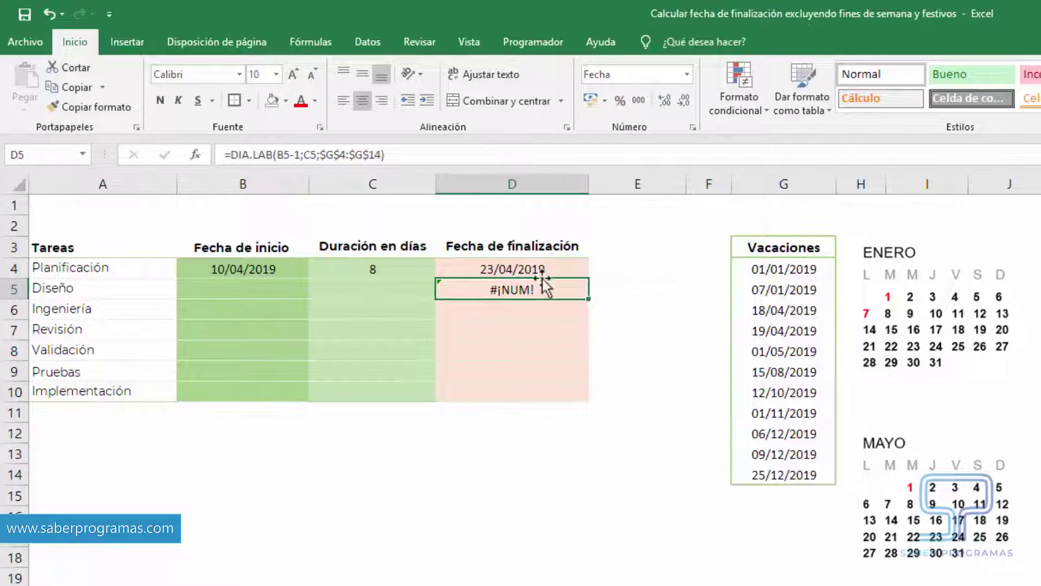
- Fill the updated D4 end-date formula down to D10
{"action": "left_click", "coordinate": [580, 272]}
{"action": "left_click_drag", "start_coordinate": [582, 274], "coordinate": [581, 401]}
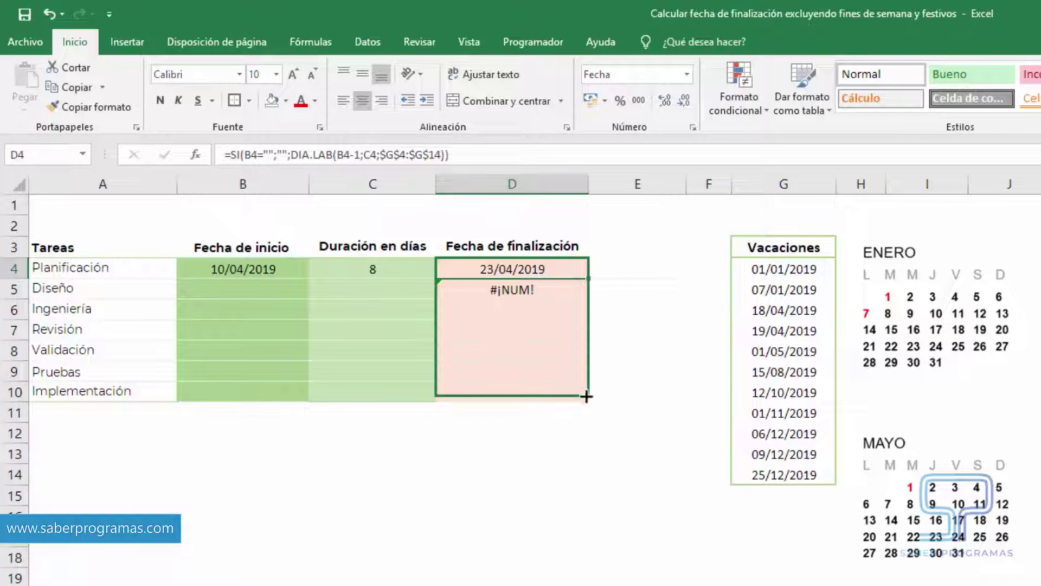
{"action": "left_click", "coordinate": [530, 544]}
- Set B5 to =D4 and fill it down to B10
{"action": "left_click", "coordinate": [217, 279]}
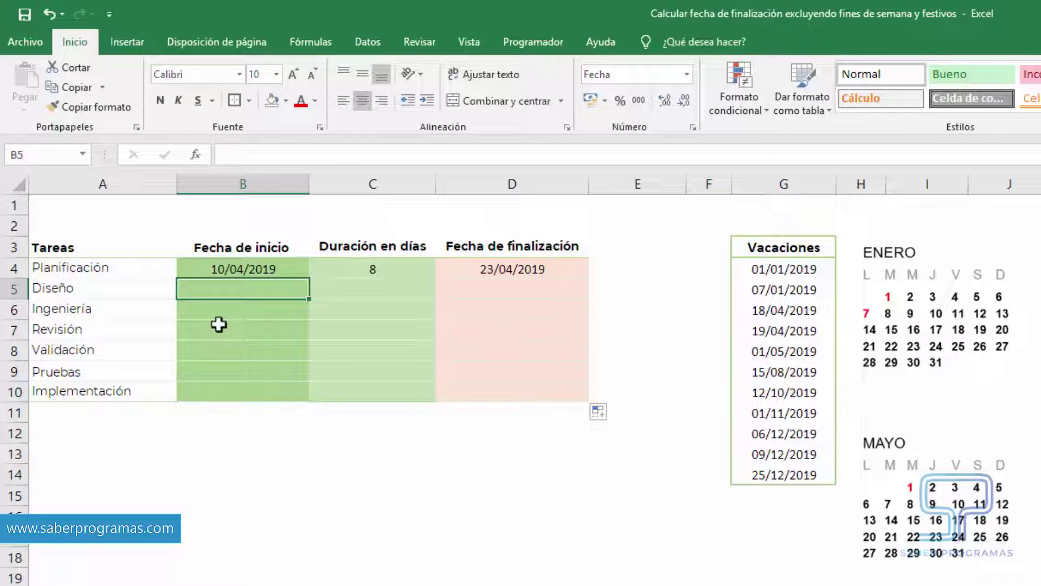
{"action": "type", "text": "="}
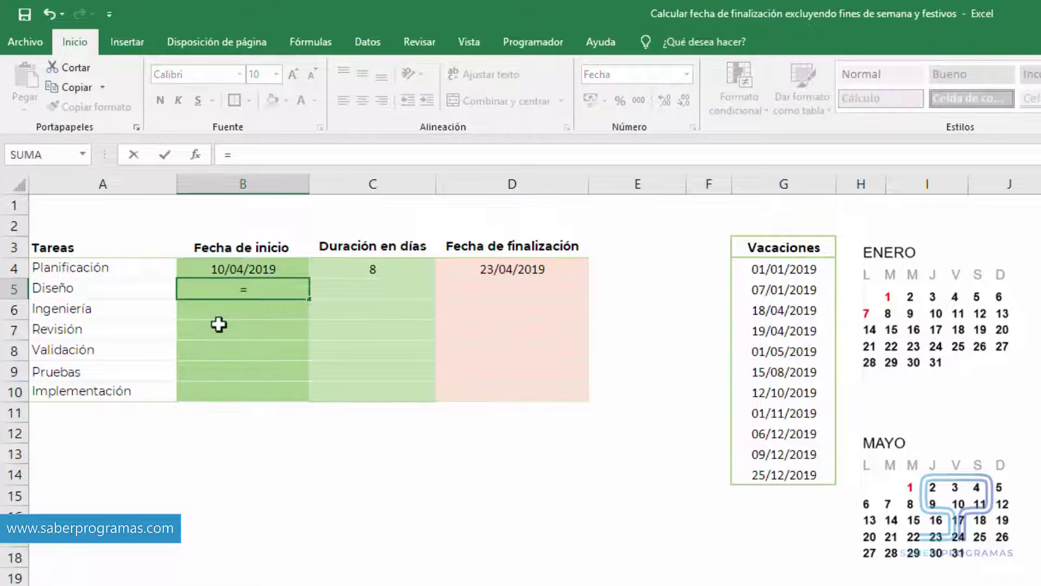
{"action": "left_click", "coordinate": [502, 269]}
{"action": "key", "text": "Return"}
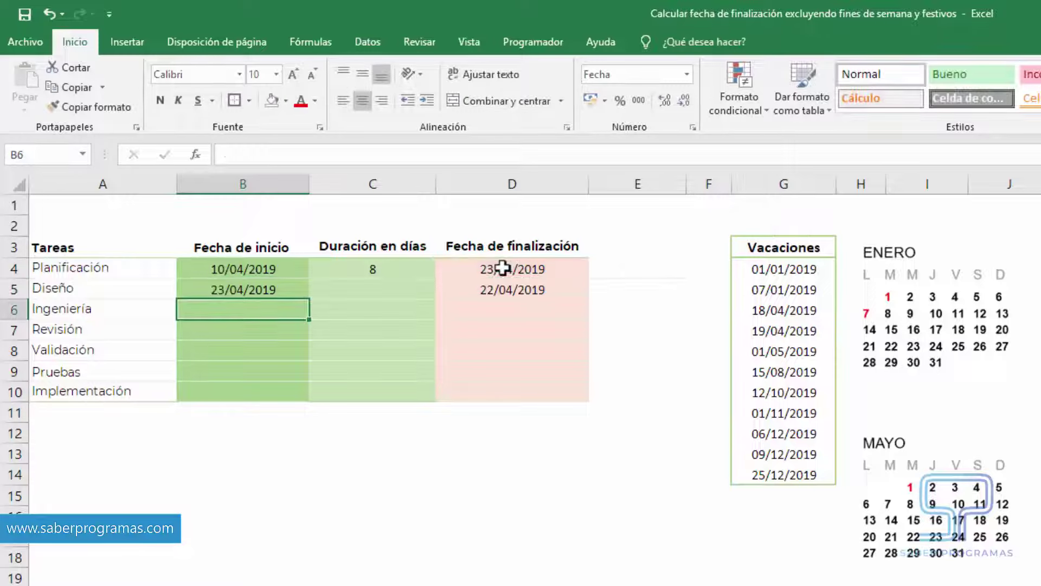
{"action": "left_click", "coordinate": [271, 288]}
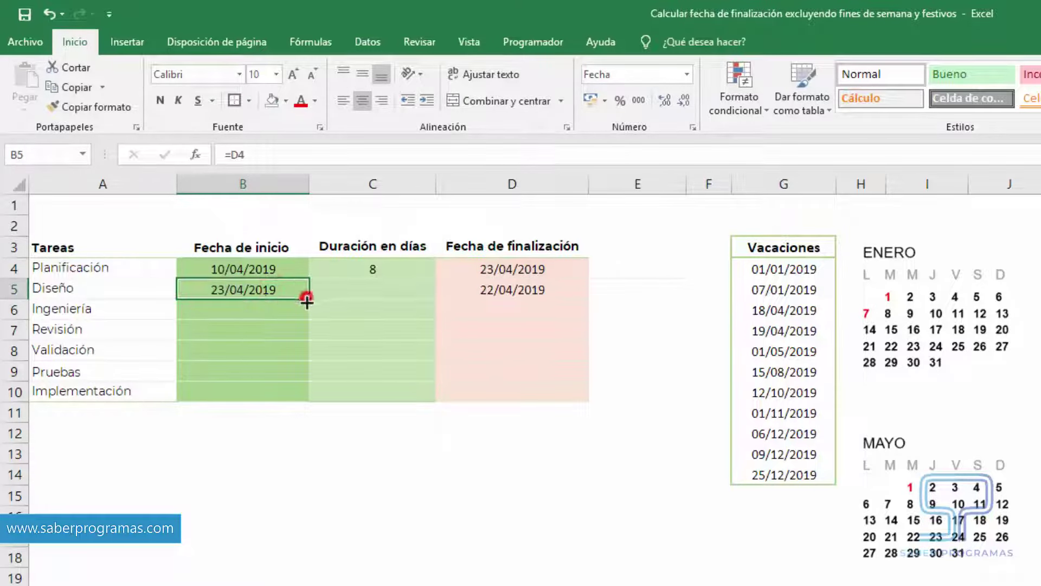
{"action": "left_click_drag", "start_coordinate": [307, 298], "coordinate": [307, 395]}
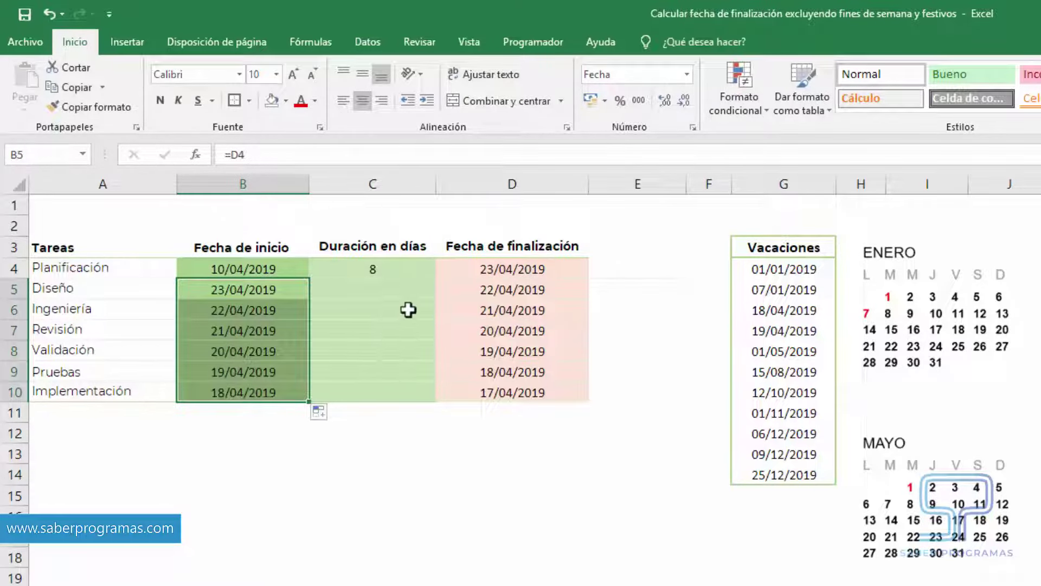
- Enter durations 14, 50, 5, 3, 10 and 9 into C5:C10, then check B10's formula
{"action": "left_click", "coordinate": [405, 288]}
{"action": "type", "text": "14"}
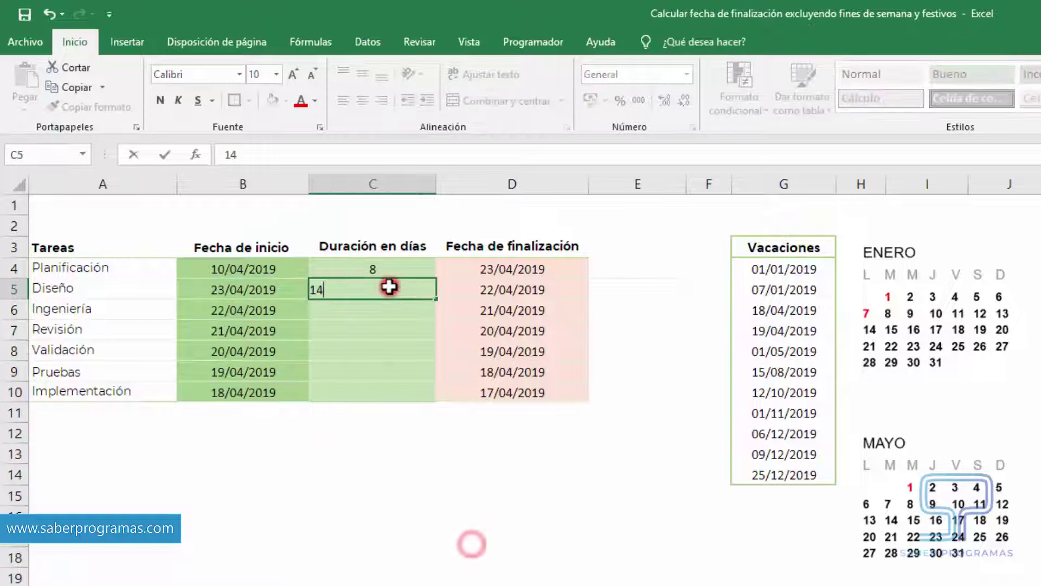
{"action": "key", "text": "Return"}
{"action": "type", "text": "50"}
{"action": "key", "text": "Return"}
{"action": "type", "text": "5"}
{"action": "key", "text": "Return"}
{"action": "type", "text": "3"}
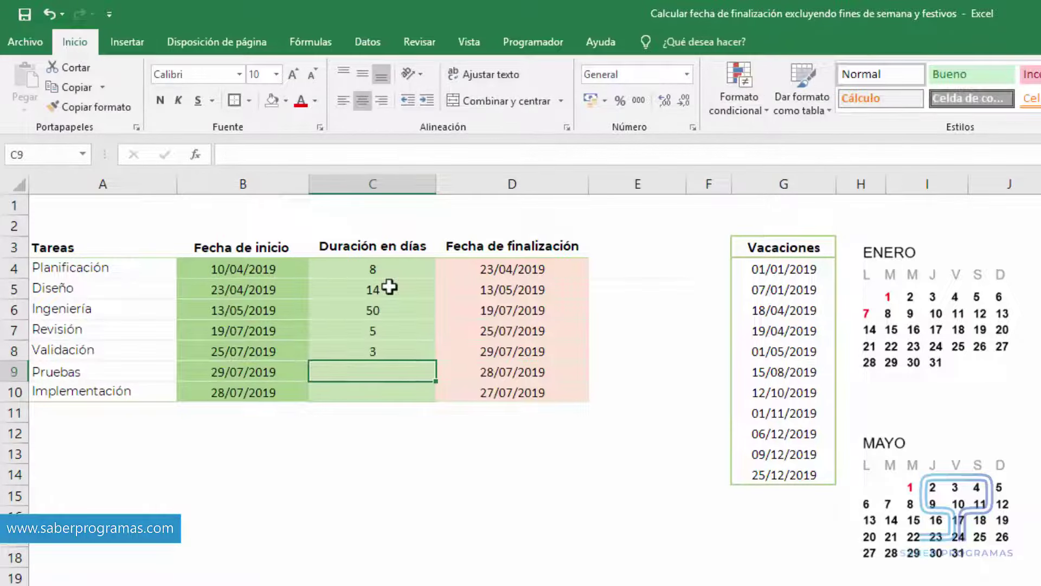
{"action": "type", "text": "10"}
{"action": "key", "text": "Return"}
{"action": "type", "text": "9"}
{"action": "left_click", "coordinate": [439, 497]}
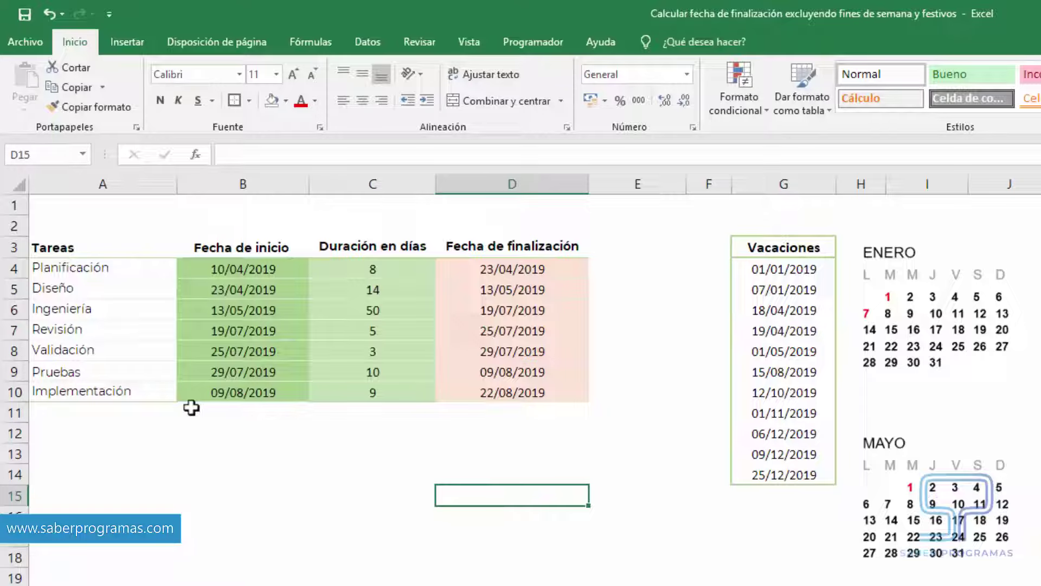
{"action": "left_click", "coordinate": [232, 396]}
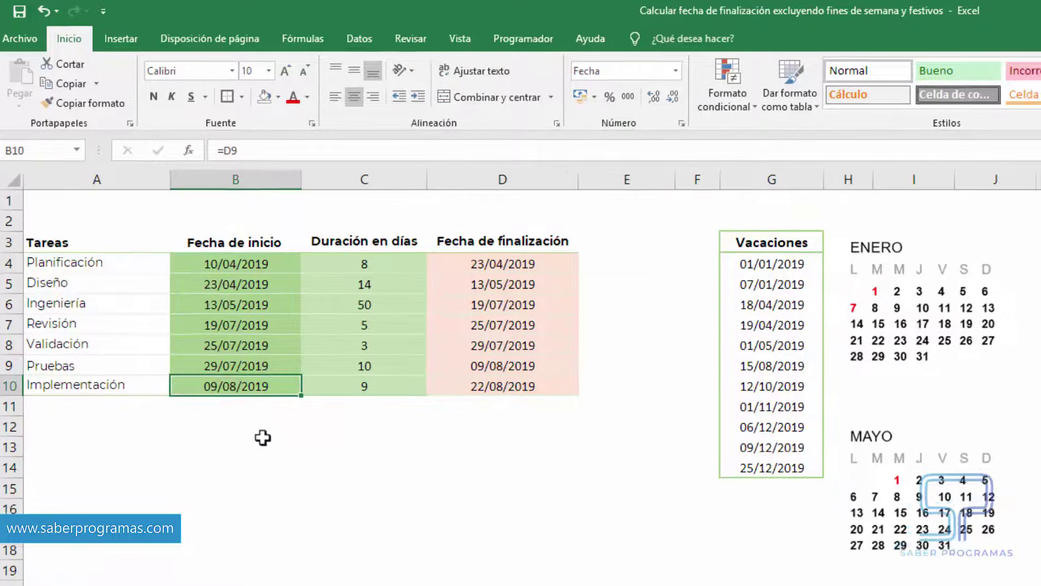